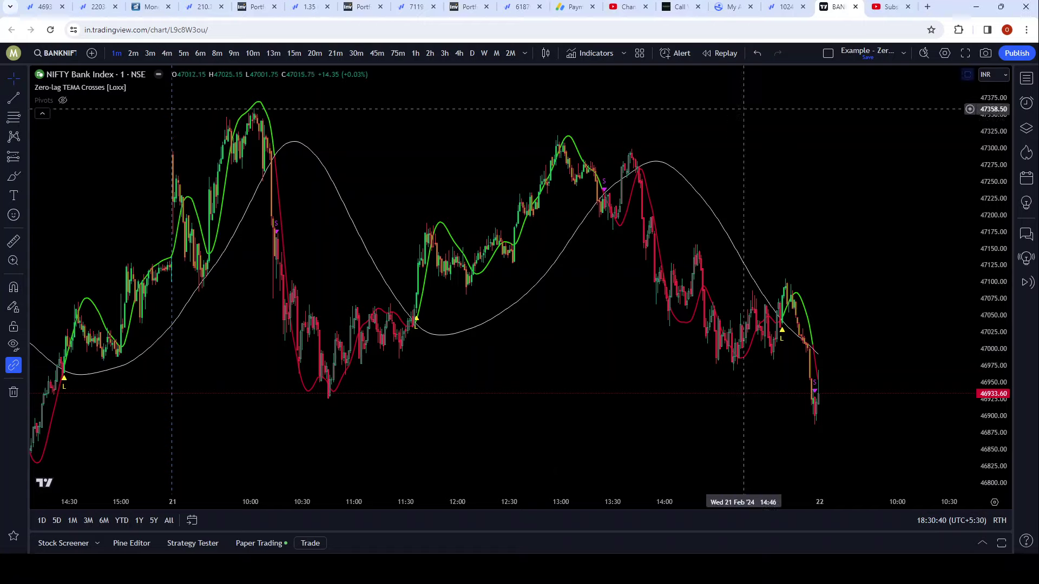
# Step: Open the context menu on the BANKNIFTY 1-minute chart carrying Zero-lag TEMA Crosses
pyautogui.rightClick(374, 110)
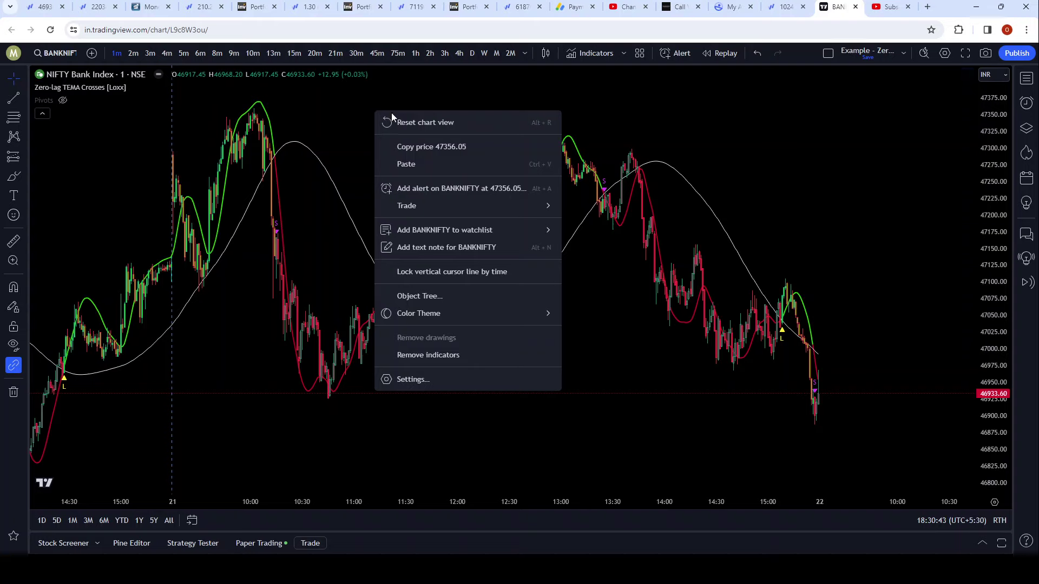
# Step: Remove all indicators, switch to 5-minute bars and reset the chart view
pyautogui.click(449, 359)
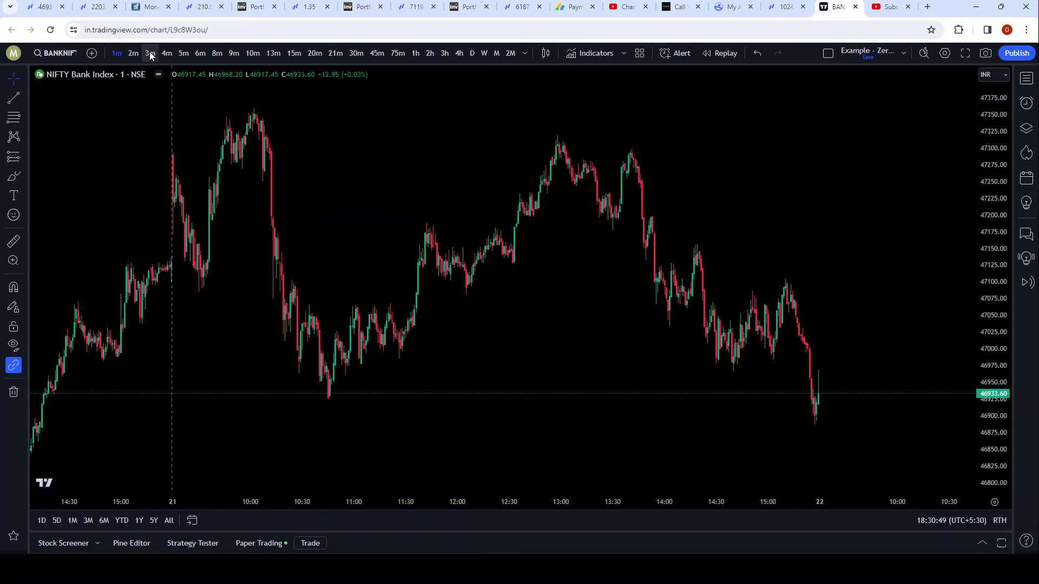
pyautogui.click(184, 53)
pyautogui.rightClick(628, 250)
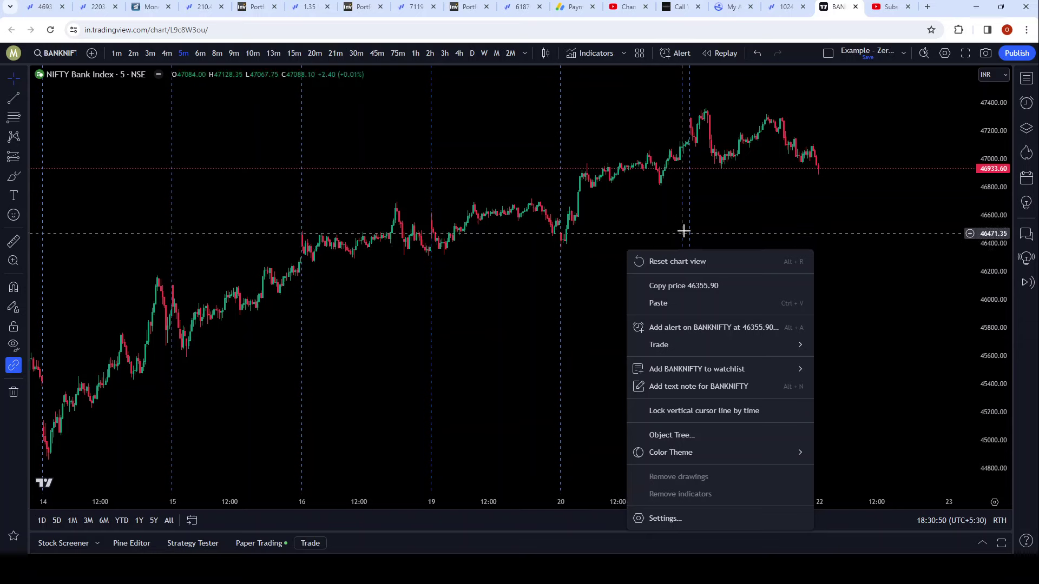
pyautogui.click(693, 261)
pyautogui.moveTo(754, 308); pyautogui.dragTo(623, 312)
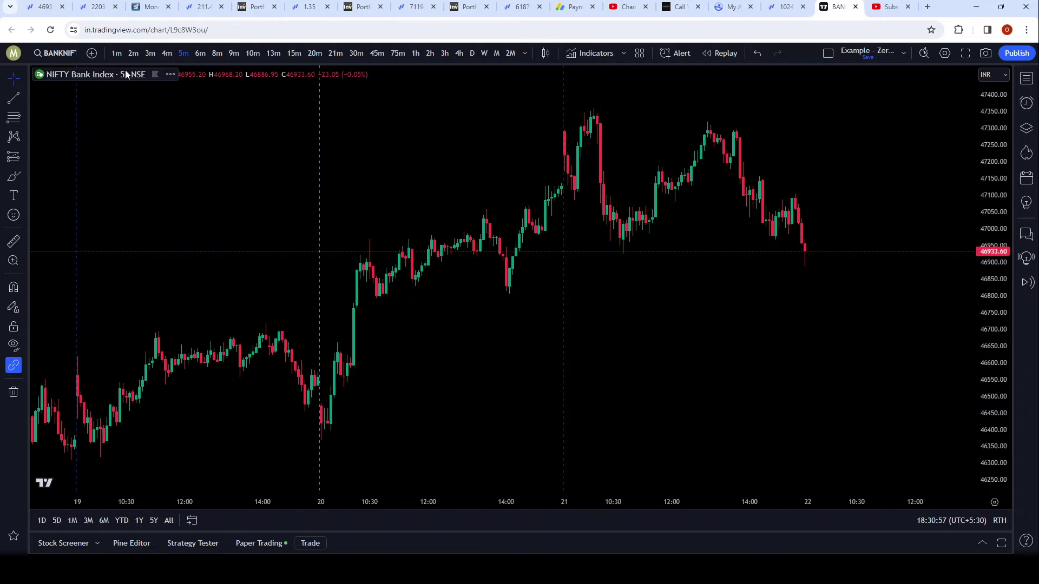
# Step: Return to 1-minute bars and reset the chart view again
pyautogui.click(118, 53)
pyautogui.rightClick(513, 79)
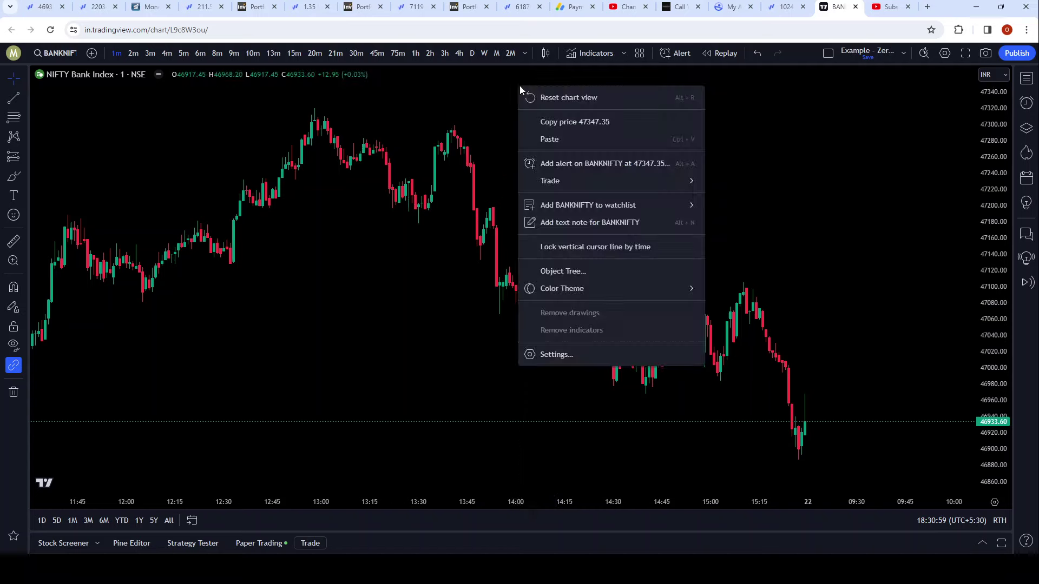
pyautogui.click(551, 93)
pyautogui.scroll(-1, 615, 229)
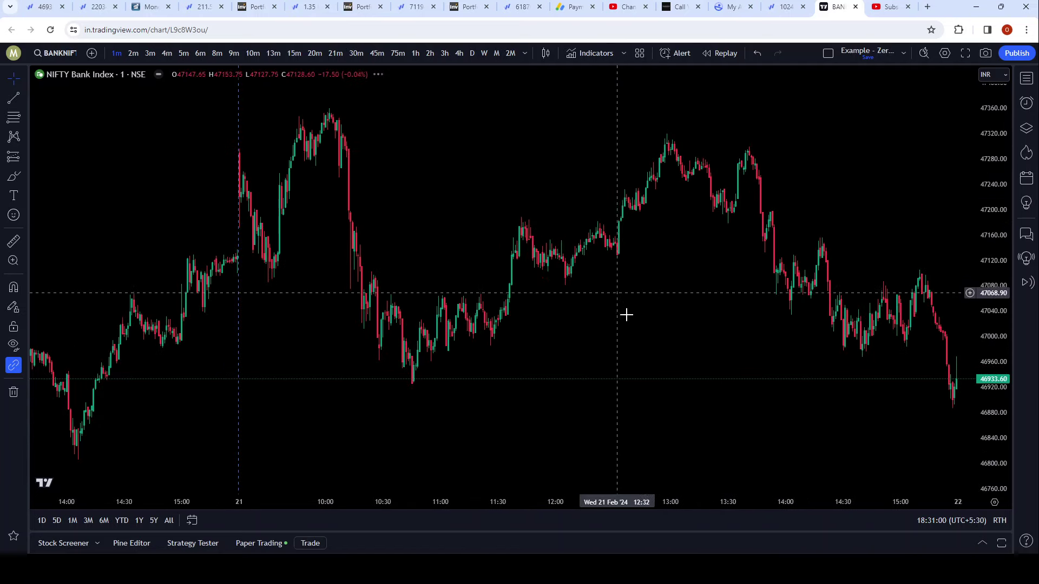
pyautogui.hscroll(2, 622, 327)
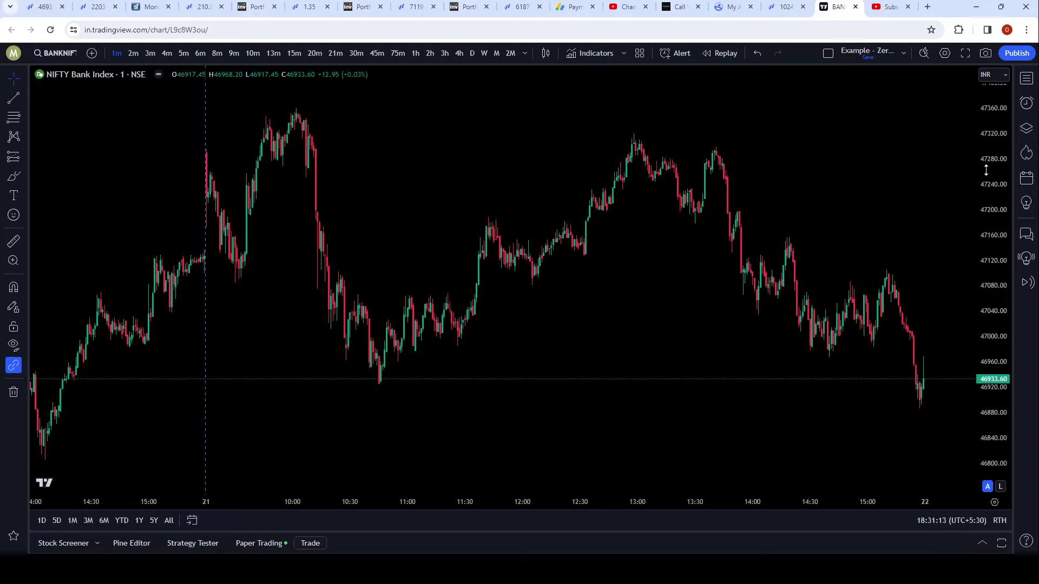
# Step: Uncheck 'Scale price chart only' in the price axis menu
pyautogui.rightClick(996, 210)
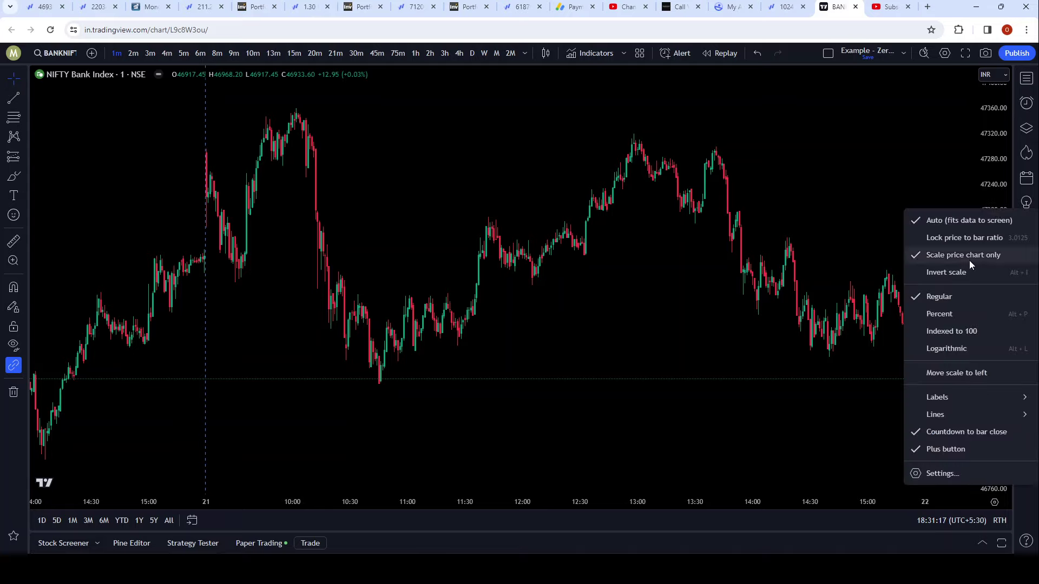
pyautogui.click(984, 257)
pyautogui.rightClick(990, 206)
pyautogui.click(983, 250)
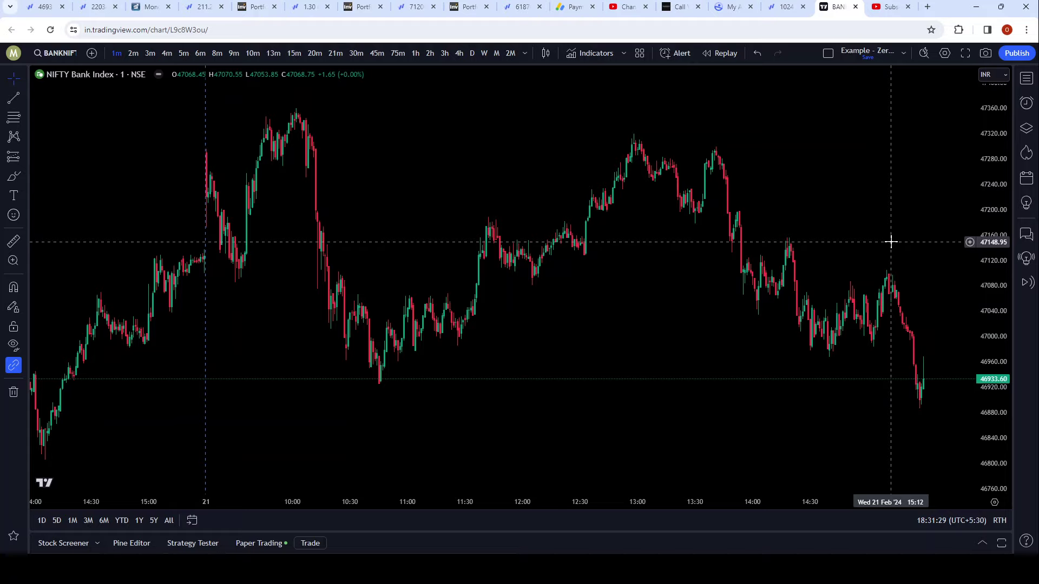
# Step: Add Zero-lag TEMA Crosses [Loxx] from a 'zero' indicator search and open its settings
pyautogui.click(590, 54)
pyautogui.write('zero')
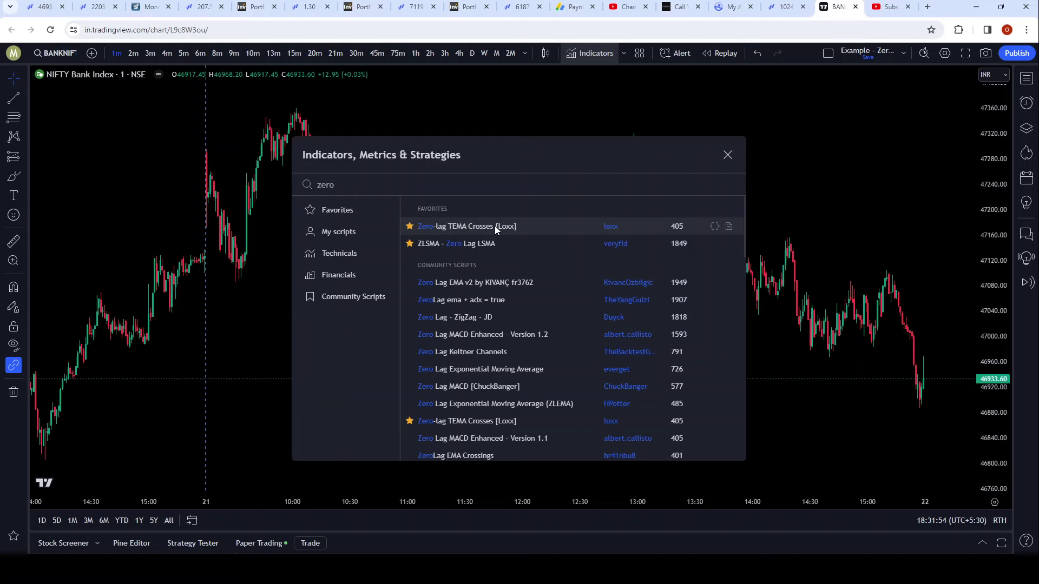
pyautogui.doubleClick(726, 182)
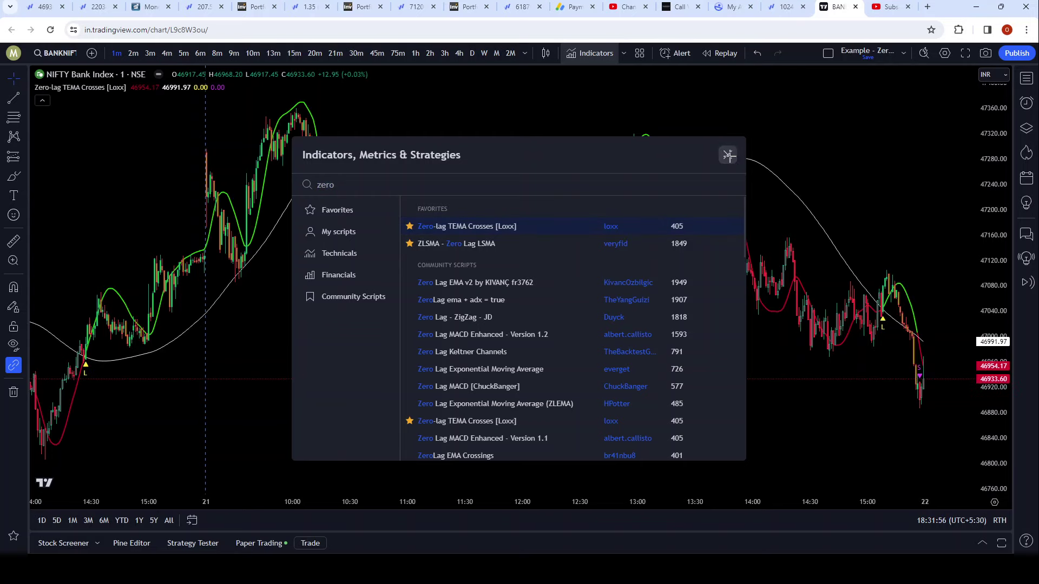
pyautogui.click(729, 156)
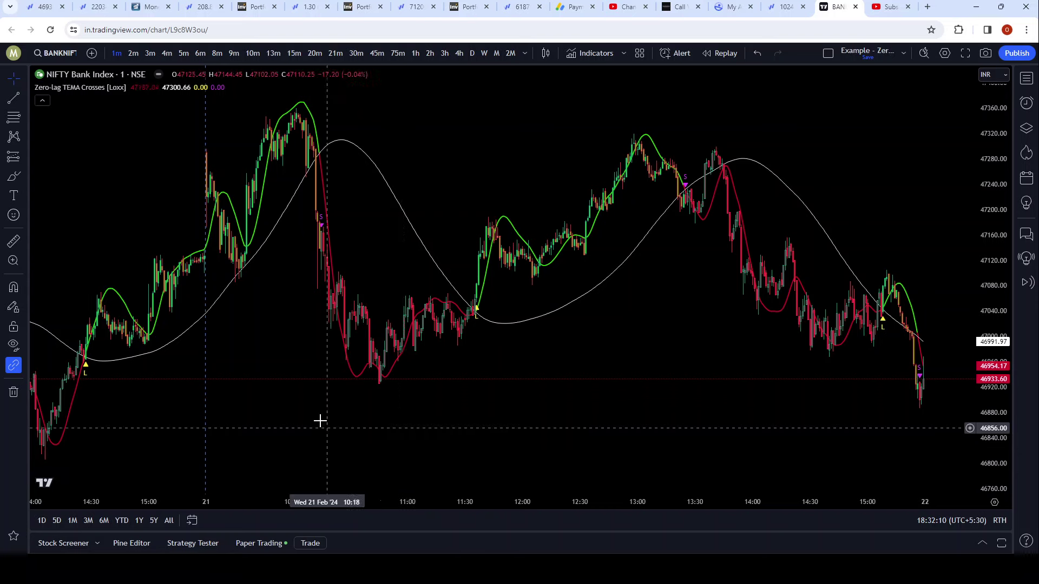
pyautogui.click(151, 88)
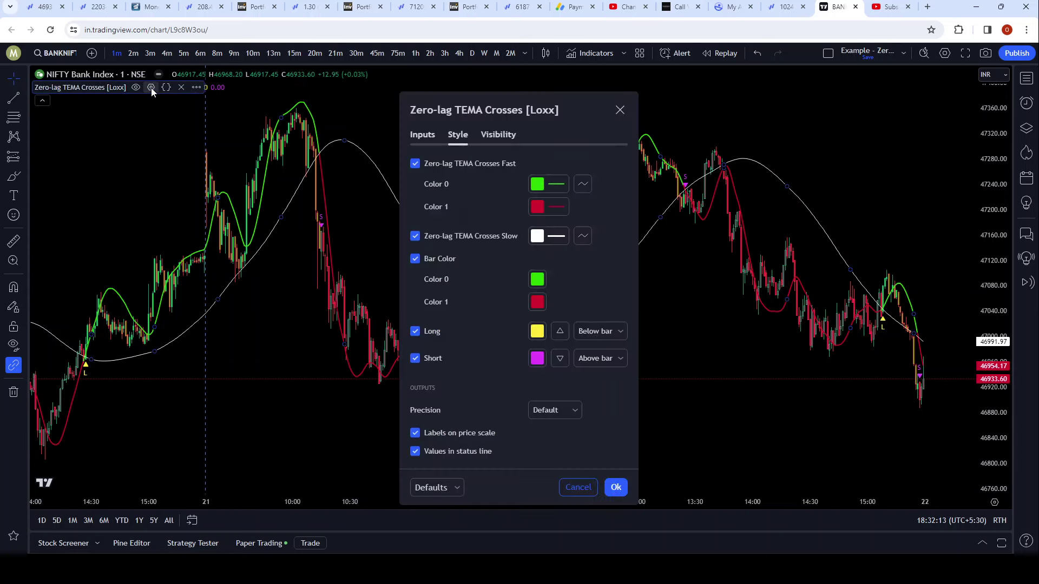
# Step: Hide the TEMA status-line values, price-scale labels and fast line, then apply
pyautogui.click(415, 452)
pyautogui.click(418, 434)
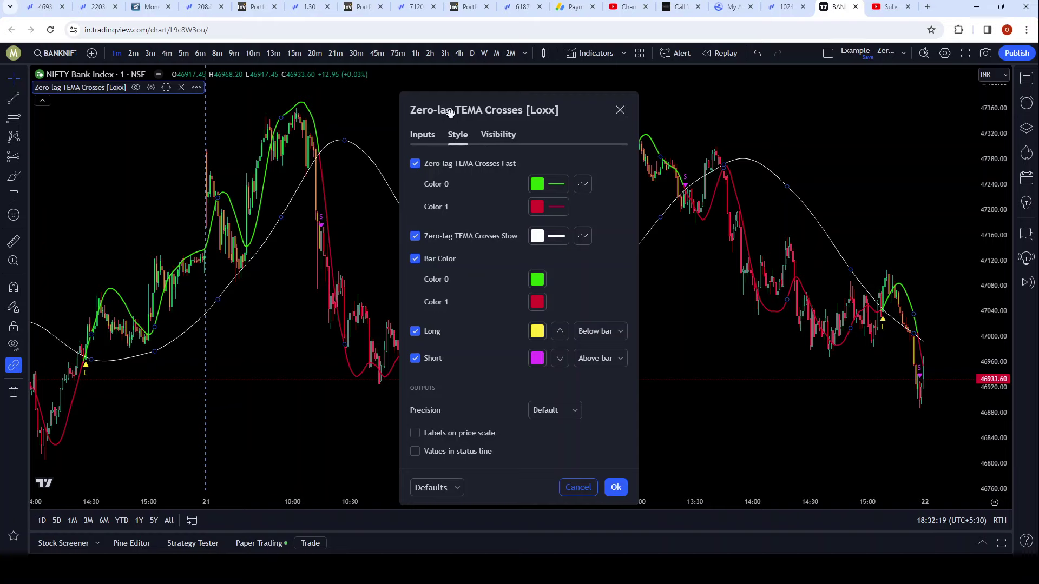
pyautogui.click(420, 137)
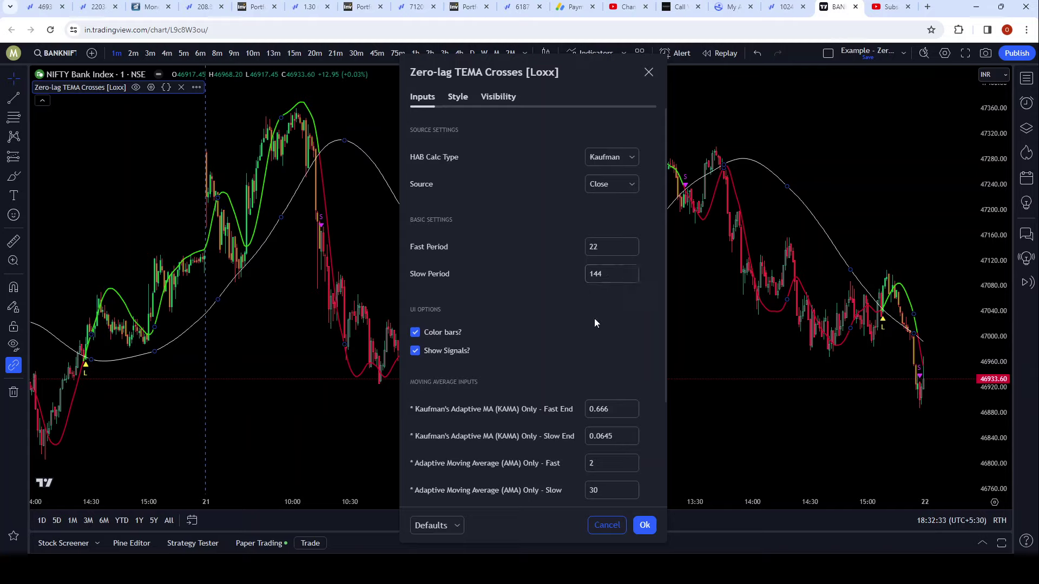
pyautogui.click(464, 98)
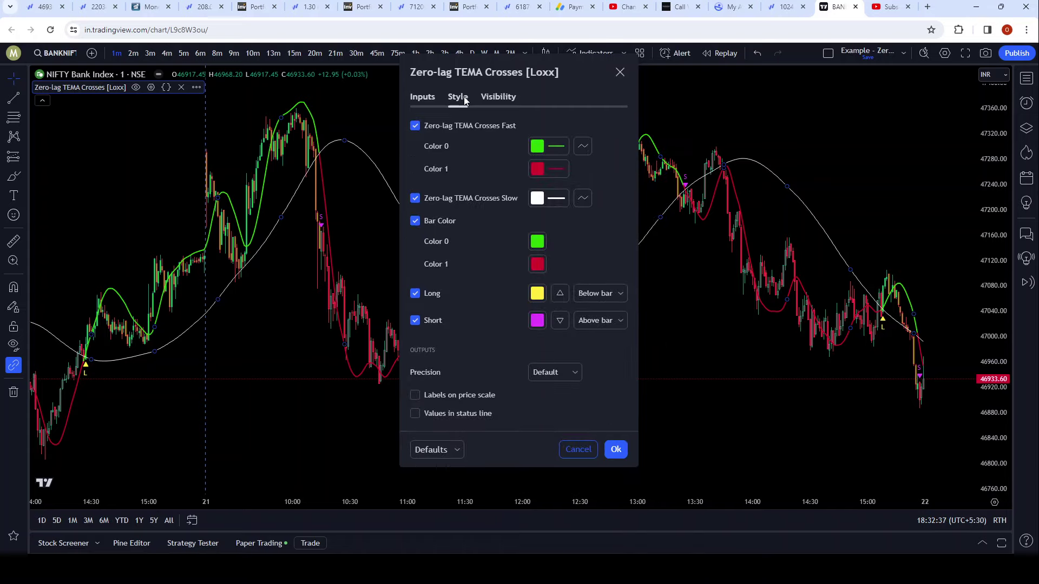
pyautogui.click(415, 126)
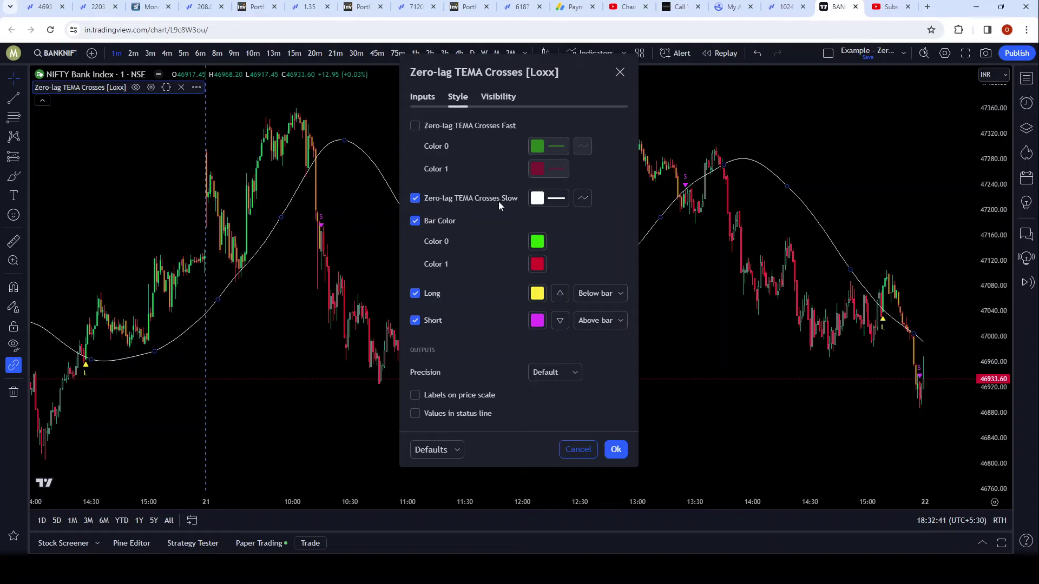
pyautogui.click(424, 97)
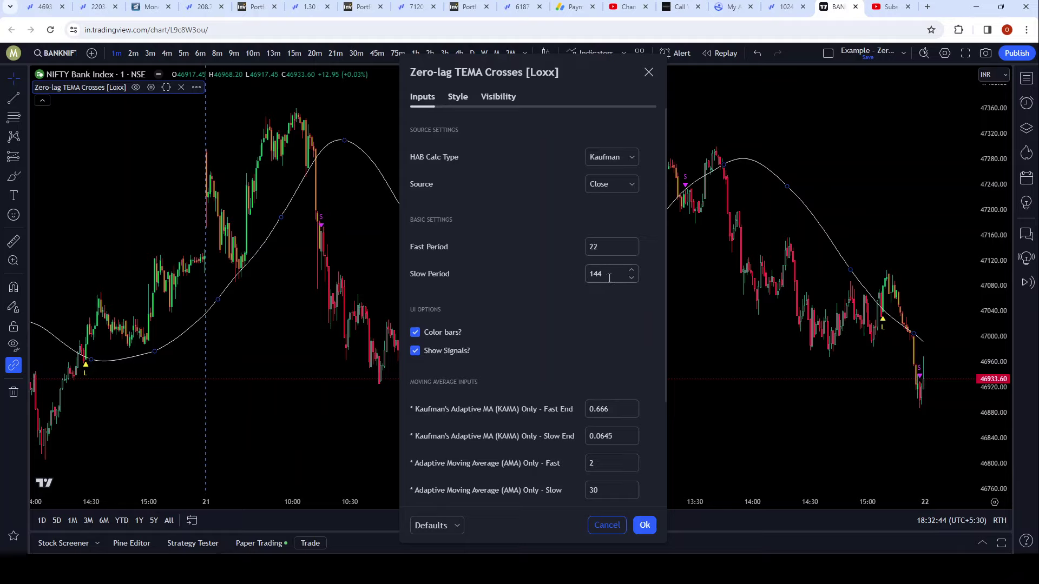
pyautogui.click(645, 527)
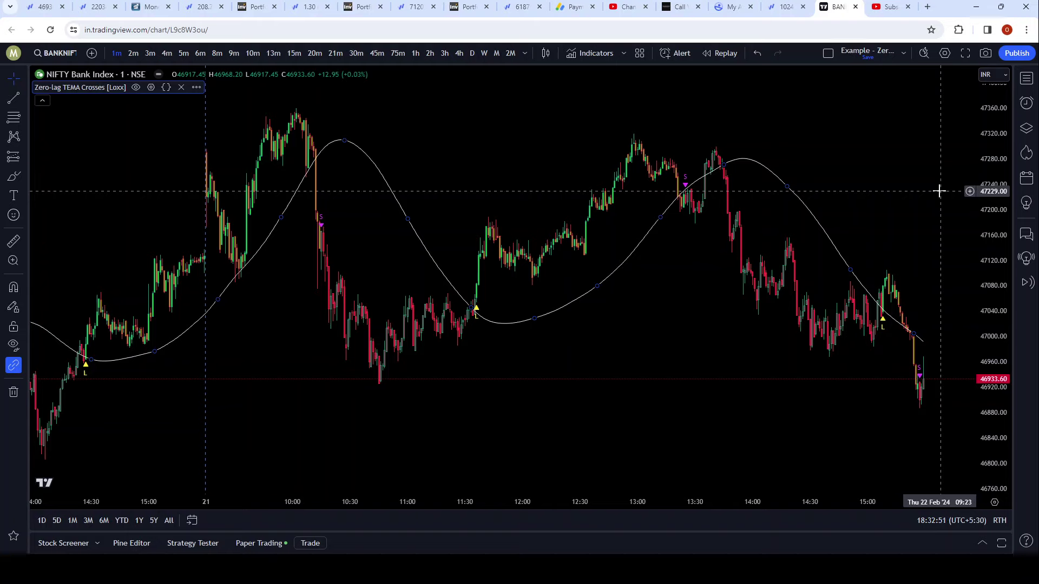
pyautogui.click(667, 398)
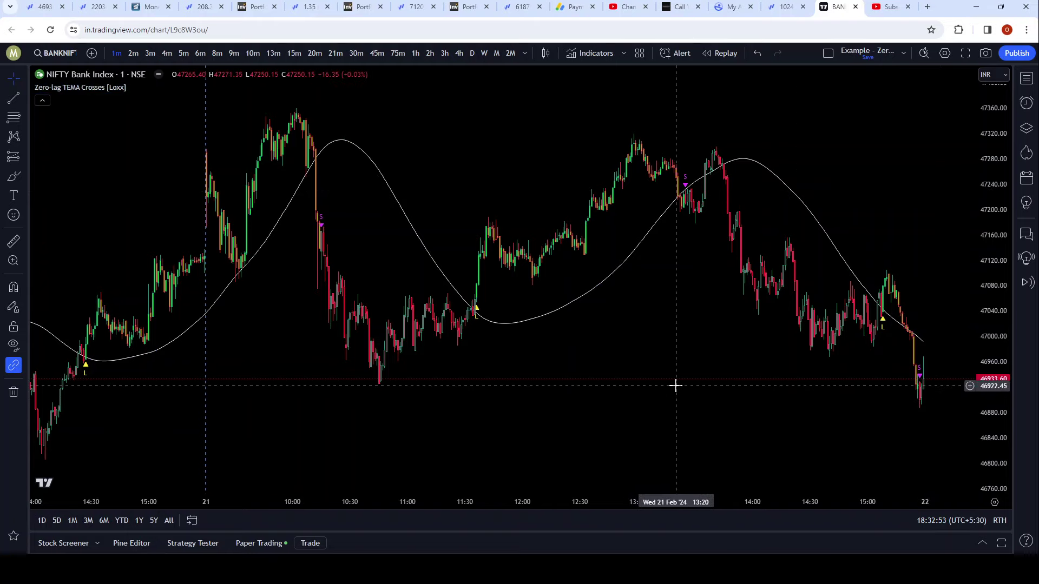
# Step: Add Simple Moving Averages from a 'simple' search, then remove it from the chart
pyautogui.click(582, 53)
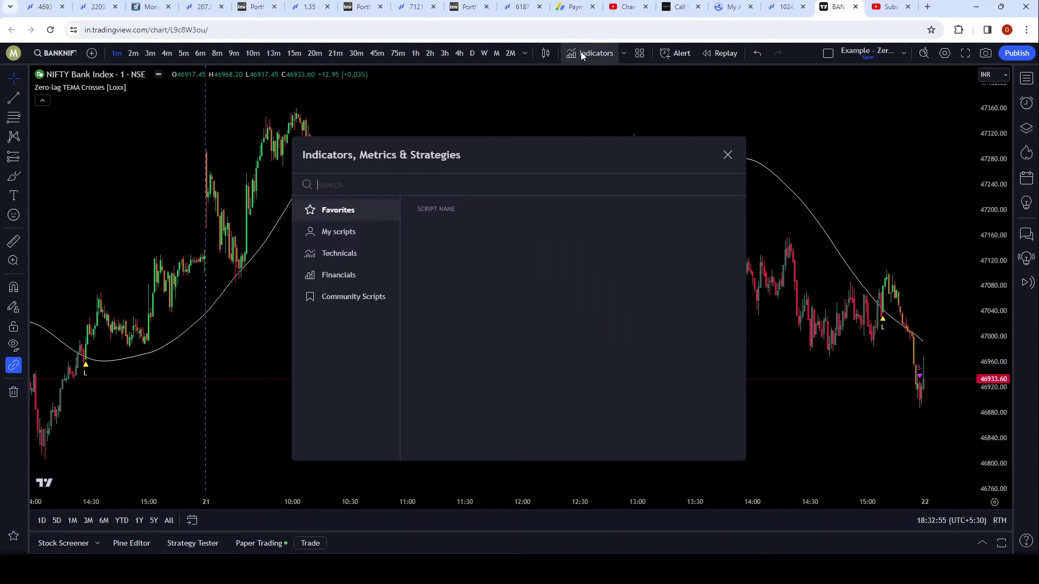
pyautogui.write('sim')
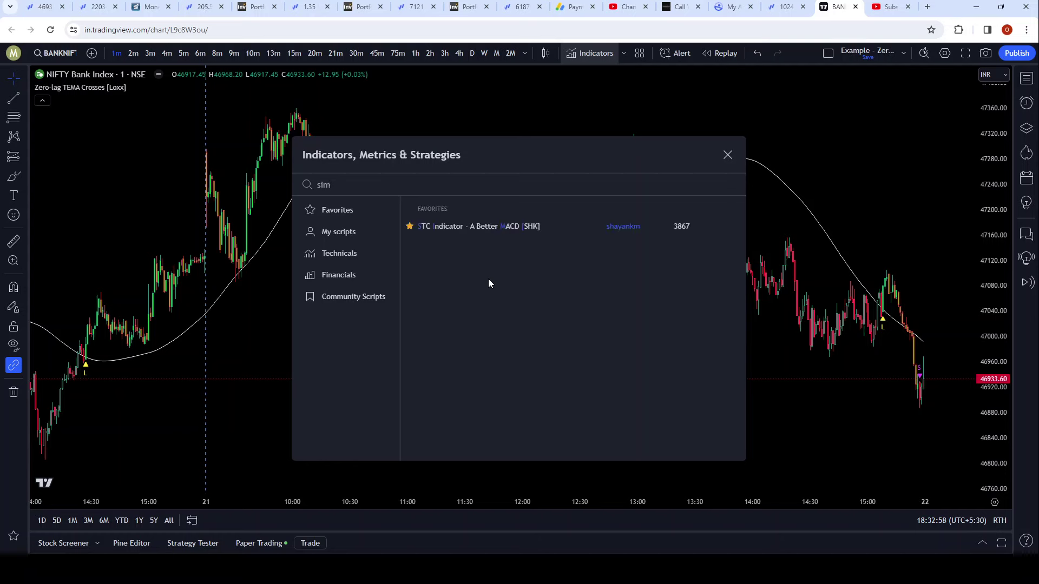
pyautogui.write('ple')
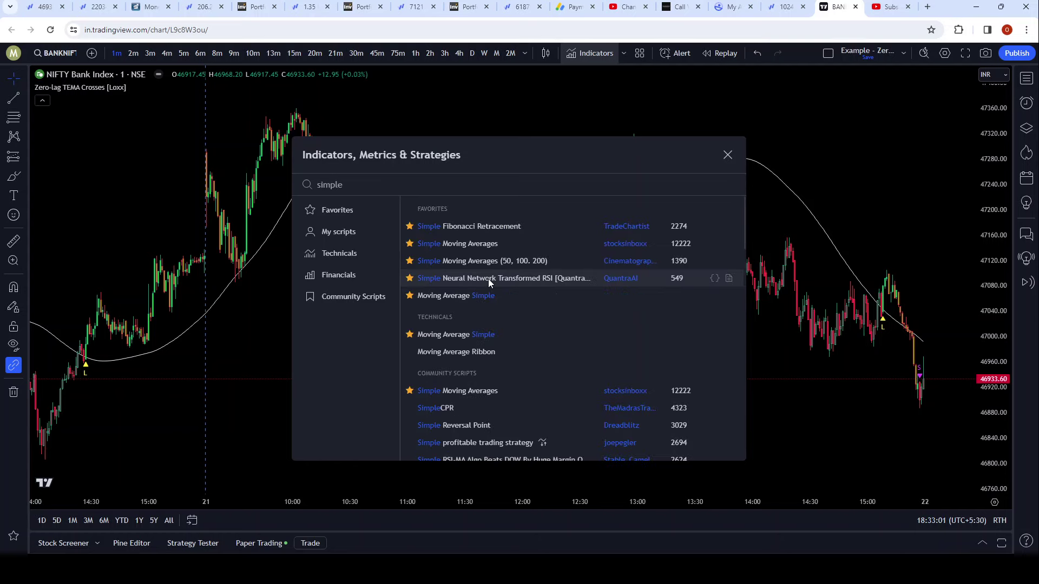
pyautogui.click(502, 243)
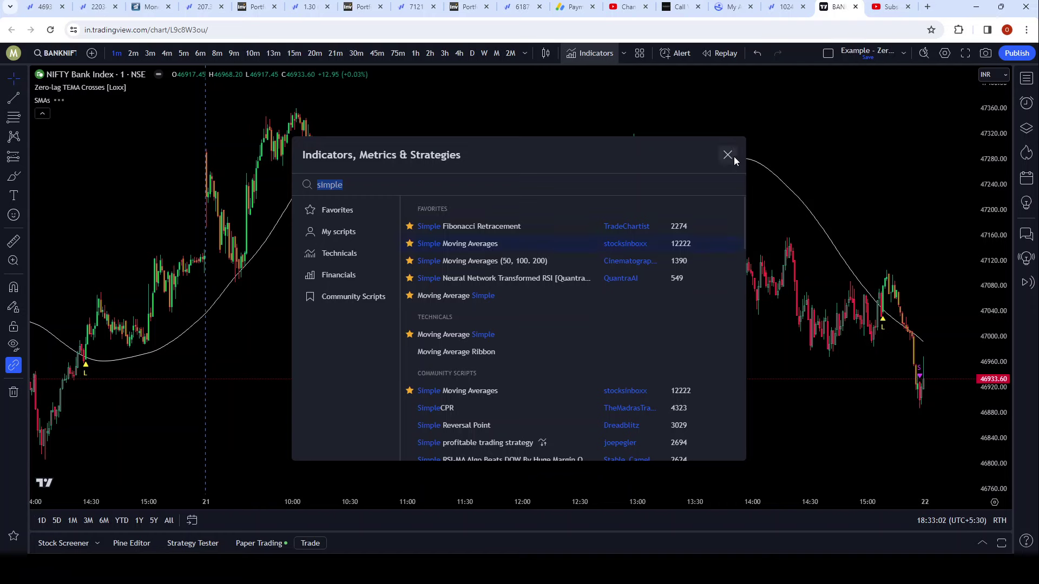
pyautogui.click(731, 157)
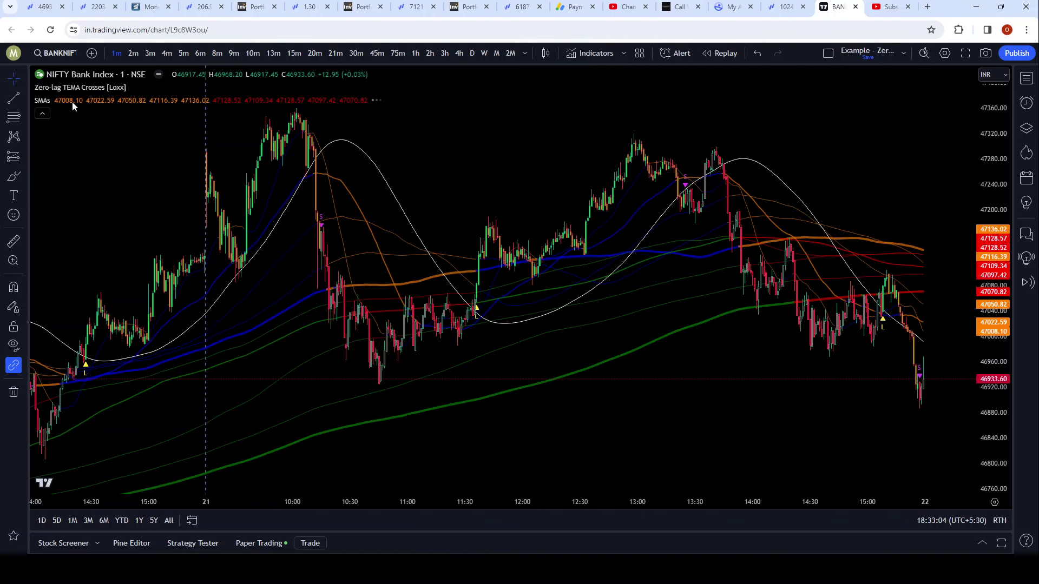
pyautogui.moveTo(39, 101)
pyautogui.click(105, 101)
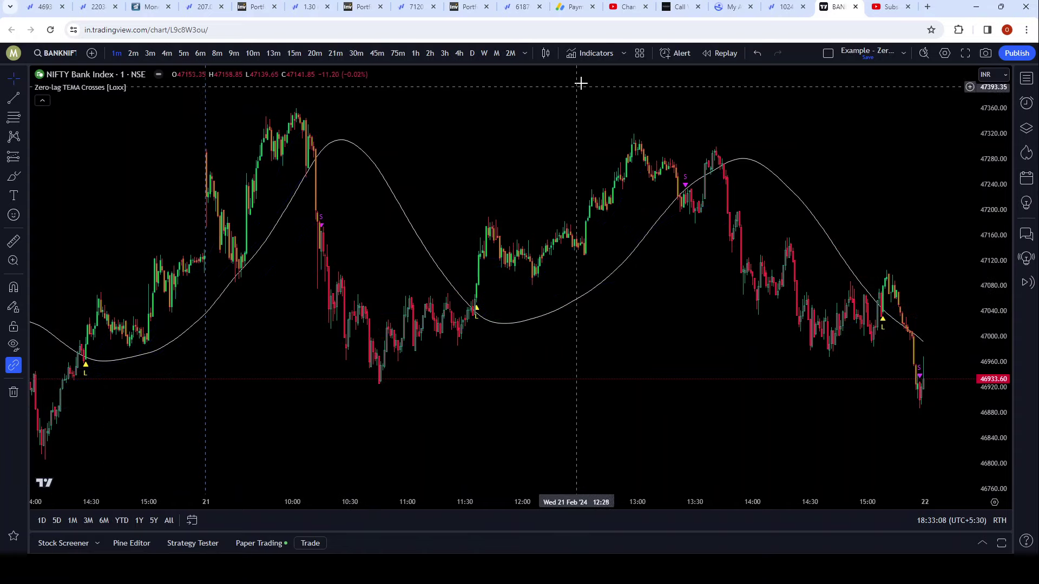
# Step: Search 'simple' again and add Moving Average Simple
pyautogui.click(590, 53)
pyautogui.write('simpol')
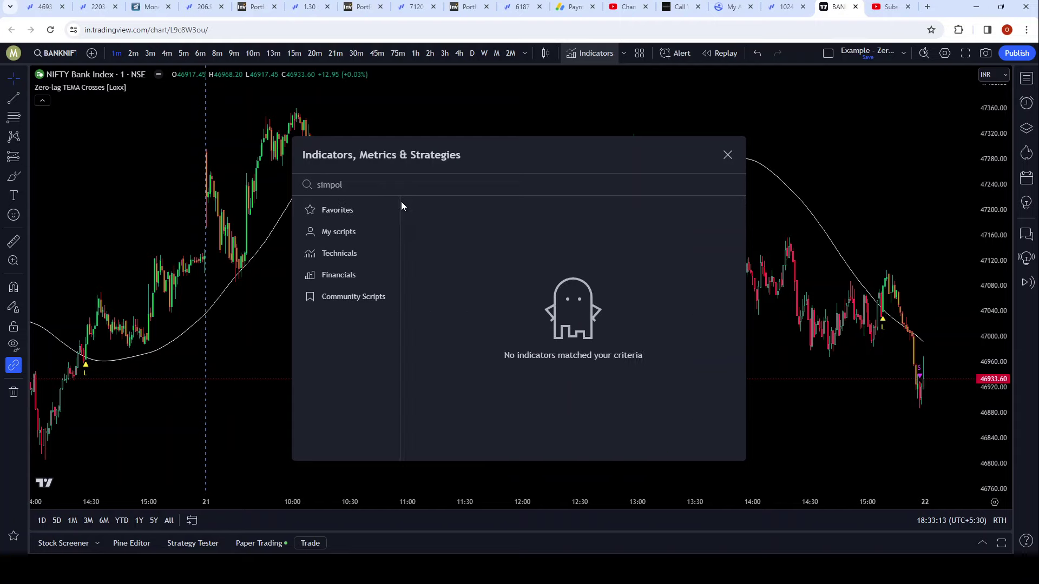
pyautogui.press('BackSpace')
pyautogui.press('BackSpace')
pyautogui.write('le')
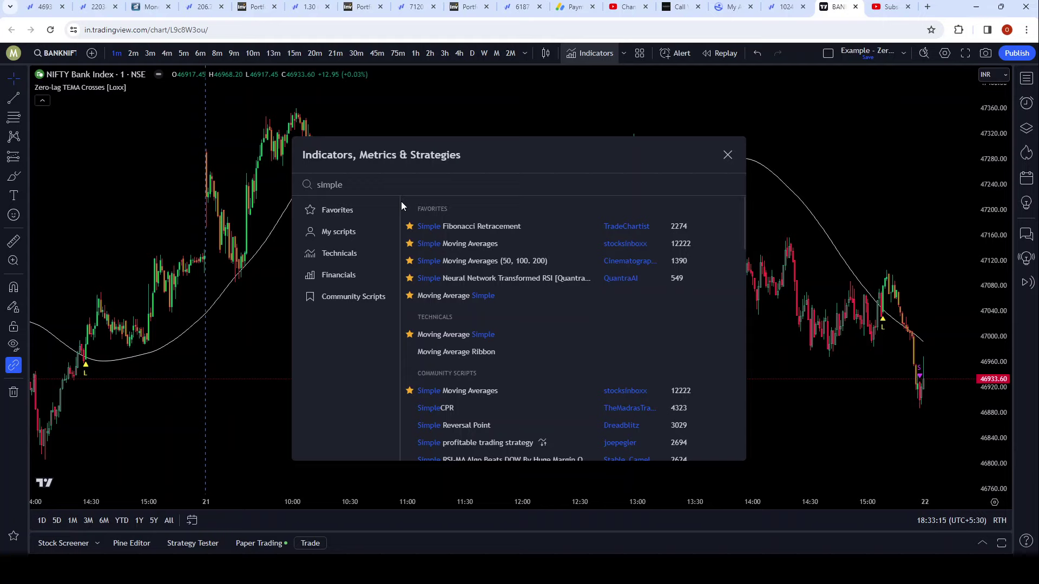
pyautogui.click(445, 295)
# Step: Set the SMA length to 144
pyautogui.click(728, 155)
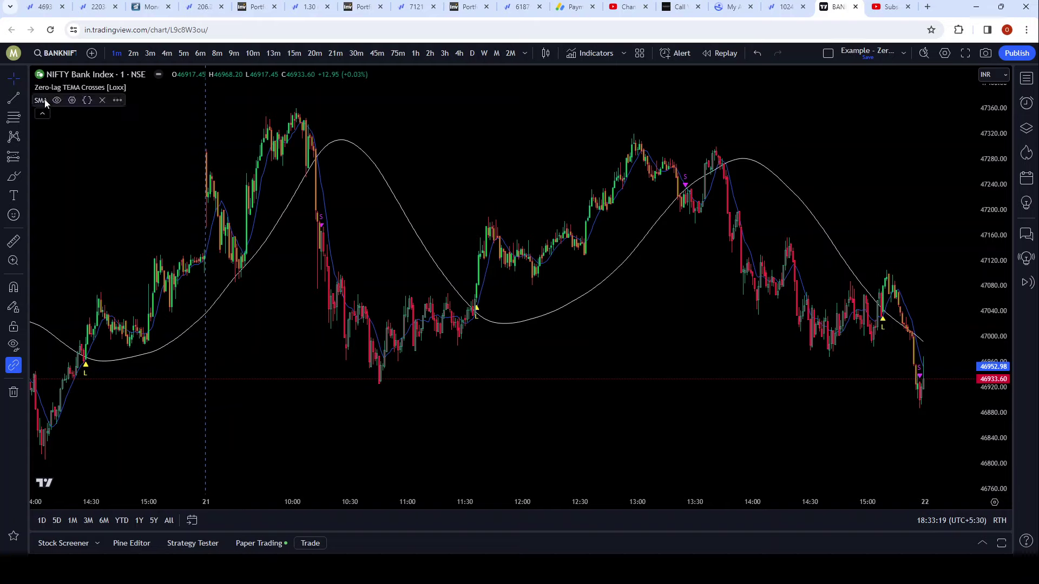
pyautogui.click(71, 101)
pyautogui.click(494, 195)
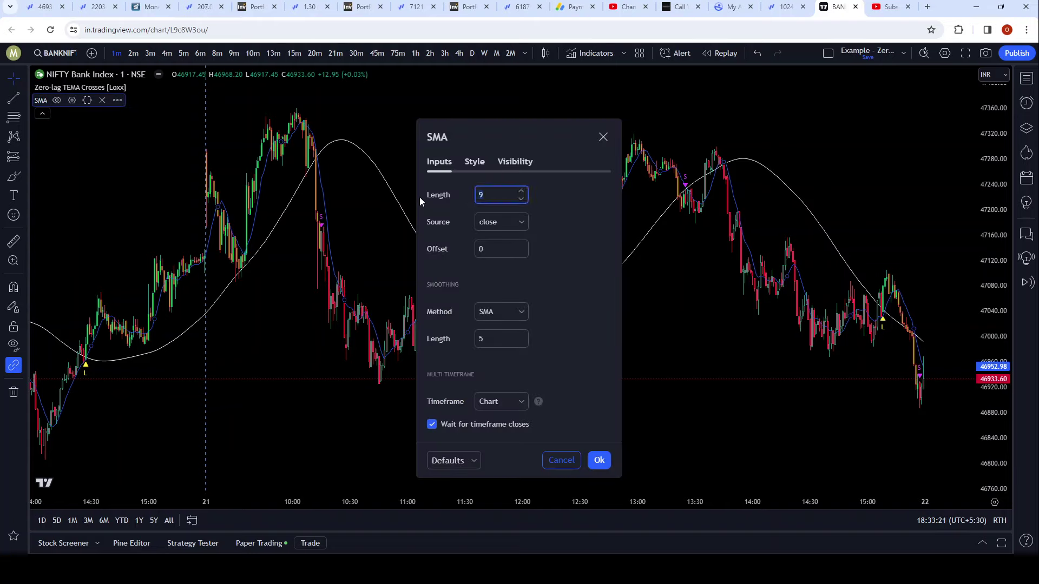
pyautogui.write('144')
# Step: Hide the SMA's price-scale label and status value, colour it bright green, and apply
pyautogui.click(475, 163)
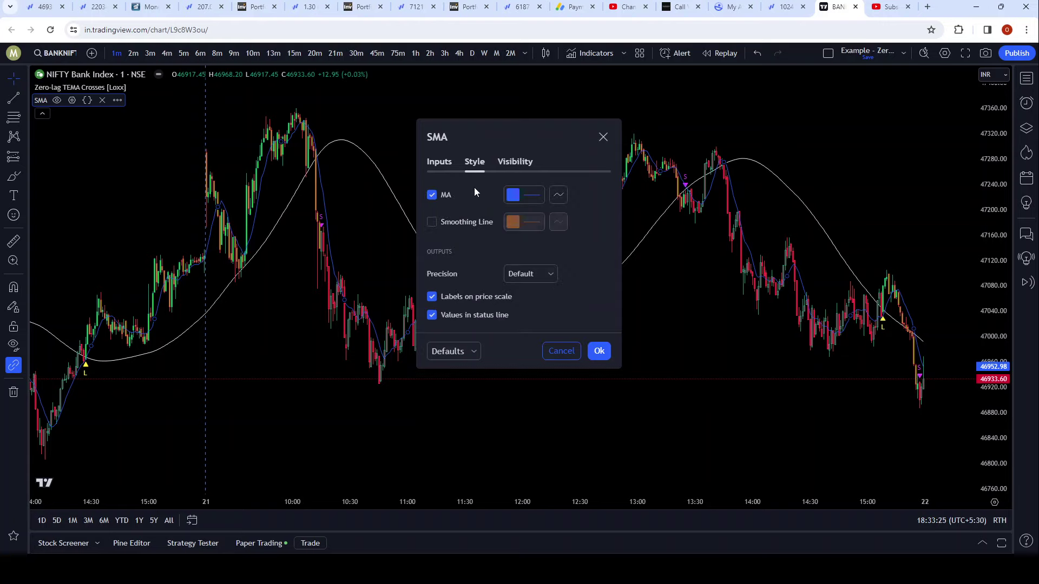
pyautogui.click(432, 297)
pyautogui.click(432, 315)
pyautogui.click(514, 193)
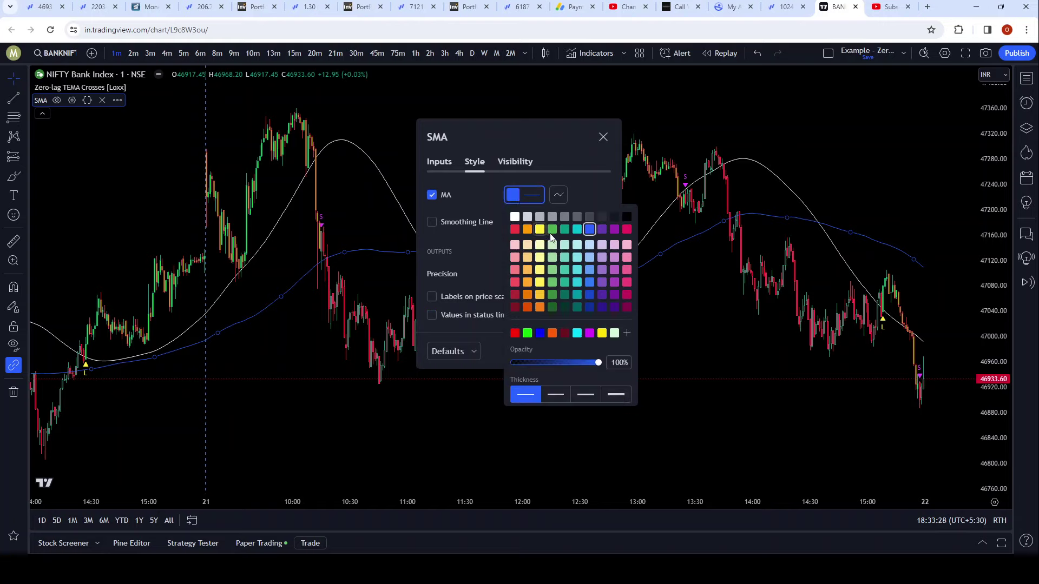
pyautogui.click(528, 333)
pyautogui.click(599, 187)
pyautogui.click(599, 351)
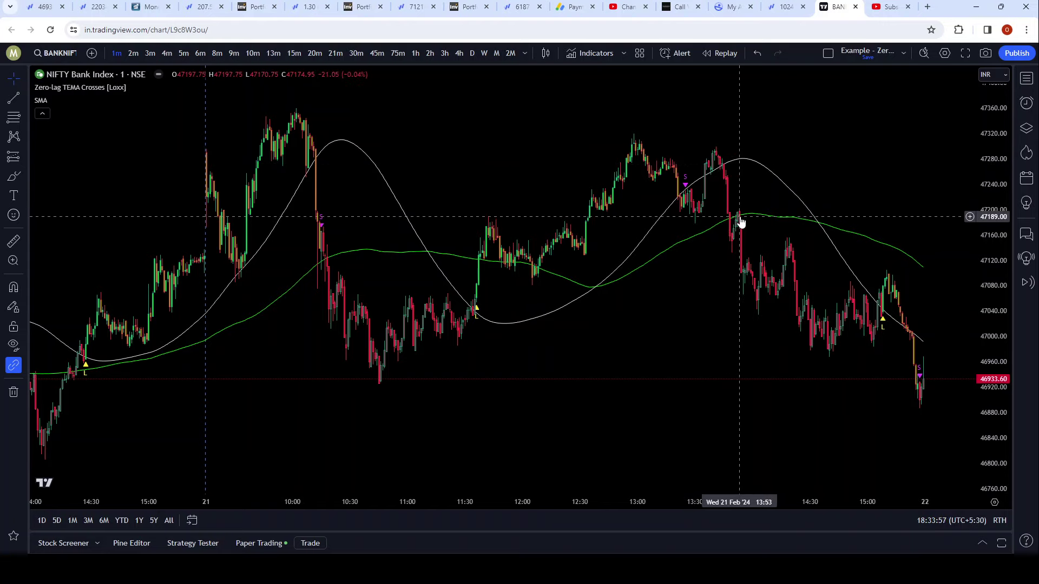
# Step: Remove the SMA and add Moving Average Exponential from an 'ema' search
pyautogui.moveTo(42, 104)
pyautogui.click(103, 101)
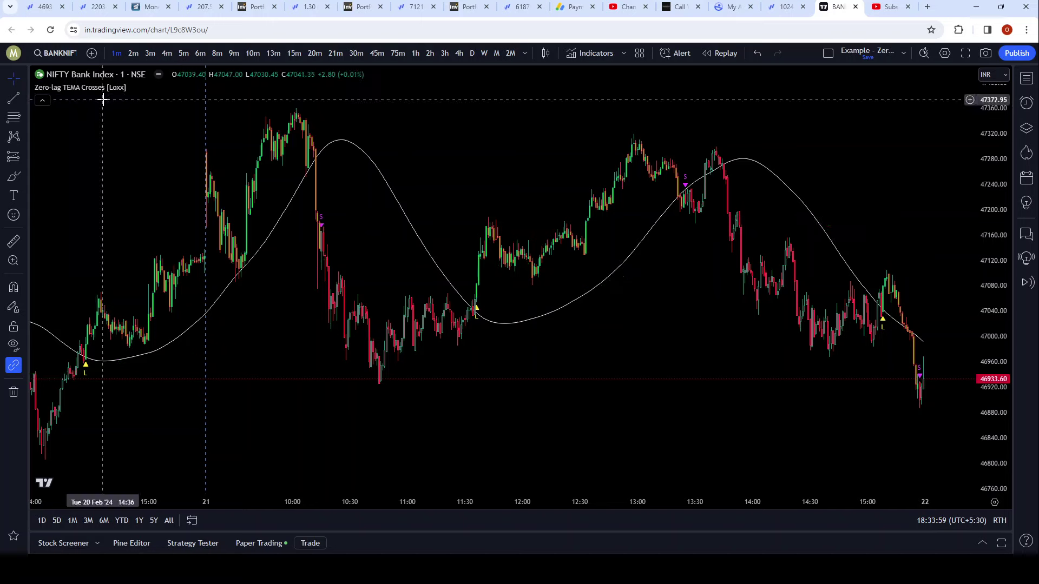
pyautogui.click(591, 53)
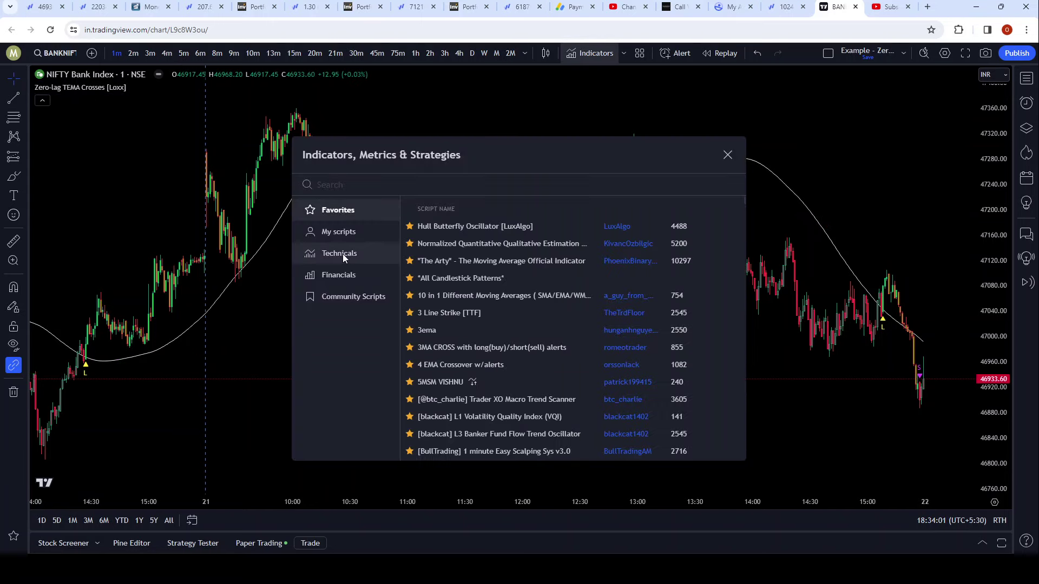
pyautogui.write('em')
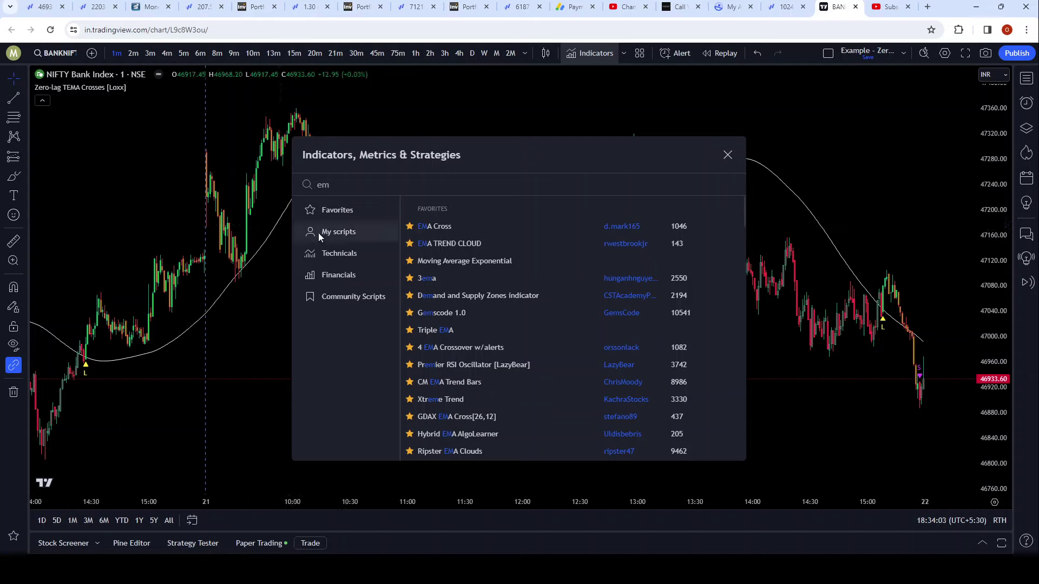
pyautogui.write('a')
pyautogui.click(452, 225)
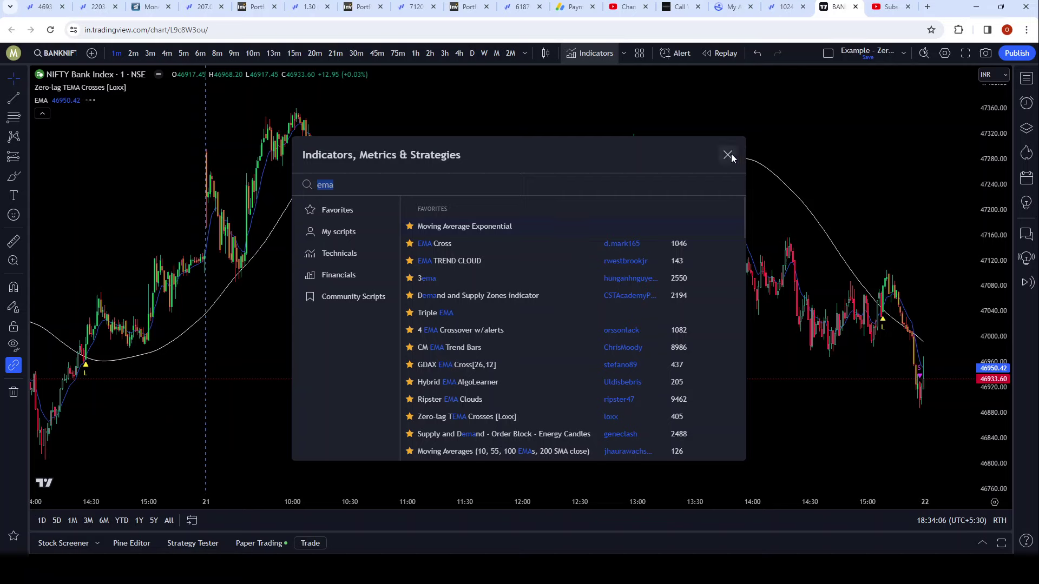
pyautogui.click(728, 155)
# Step: Set the EMA length to 144, hide its outputs, colour it green and apply
pyautogui.click(72, 101)
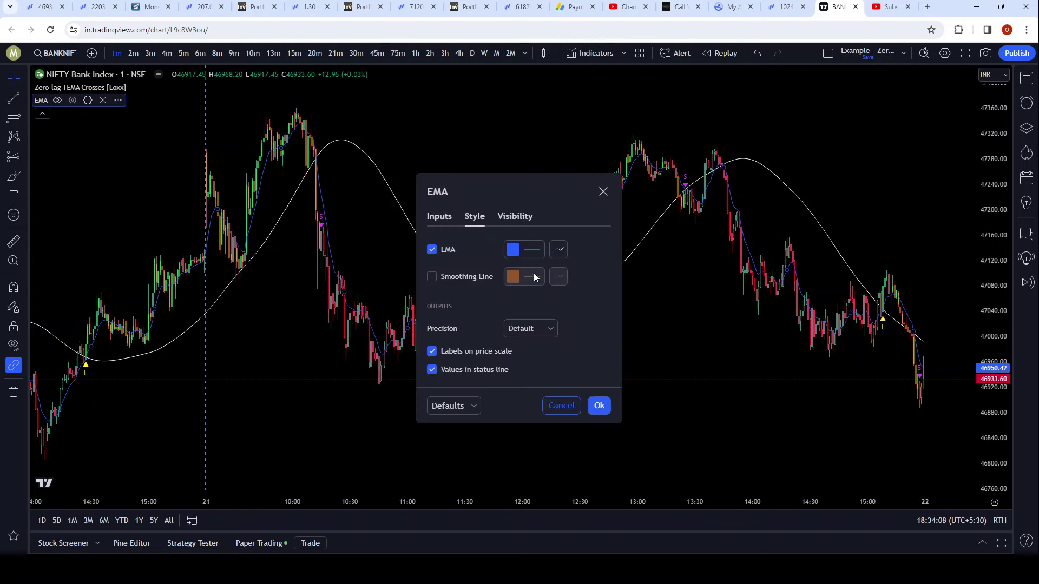
pyautogui.click(433, 369)
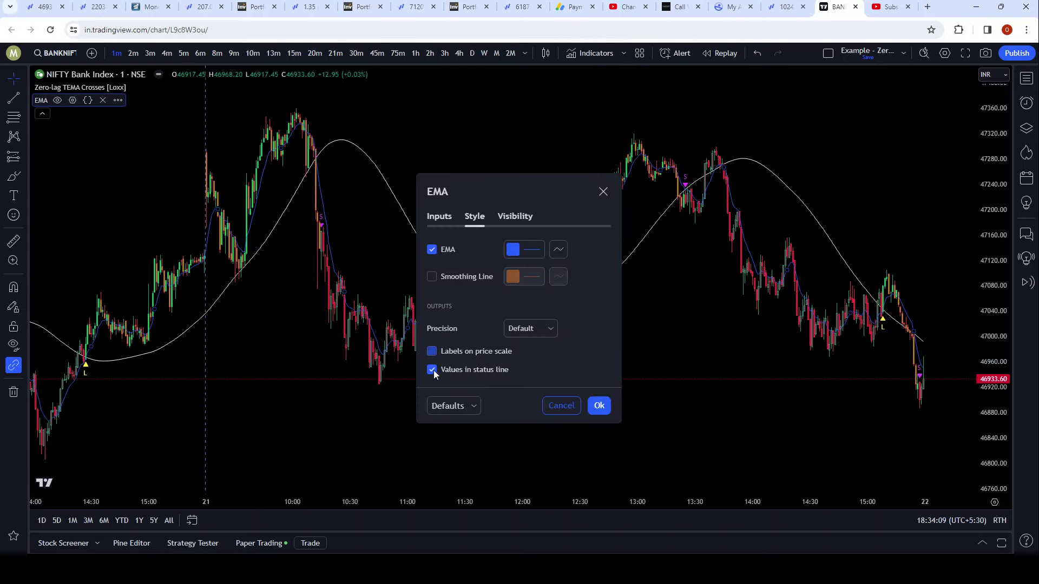
pyautogui.click(440, 215)
pyautogui.write('144')
pyautogui.click(474, 216)
pyautogui.click(523, 249)
pyautogui.click(528, 388)
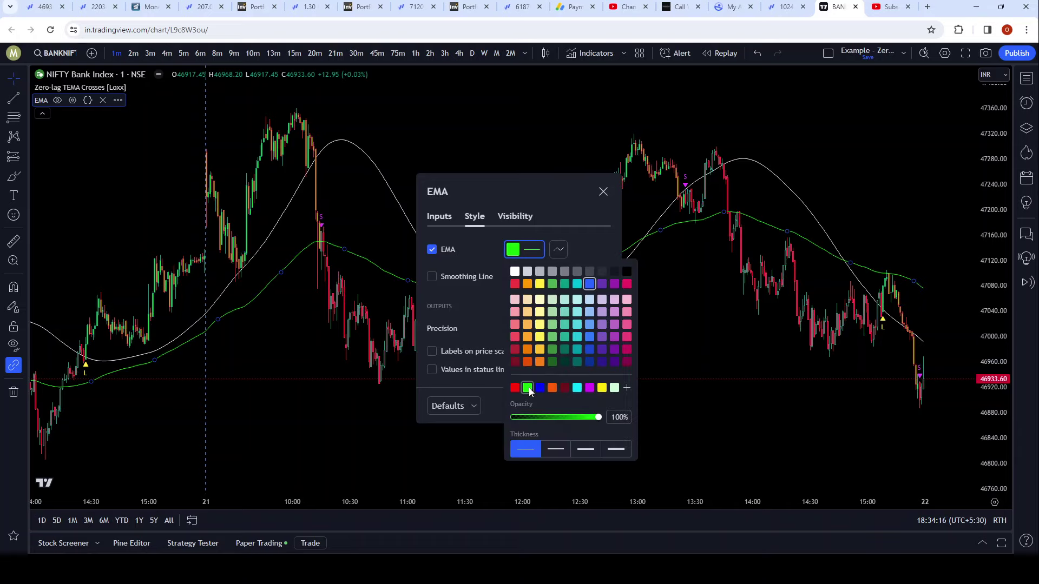
pyautogui.click(594, 244)
pyautogui.click(600, 405)
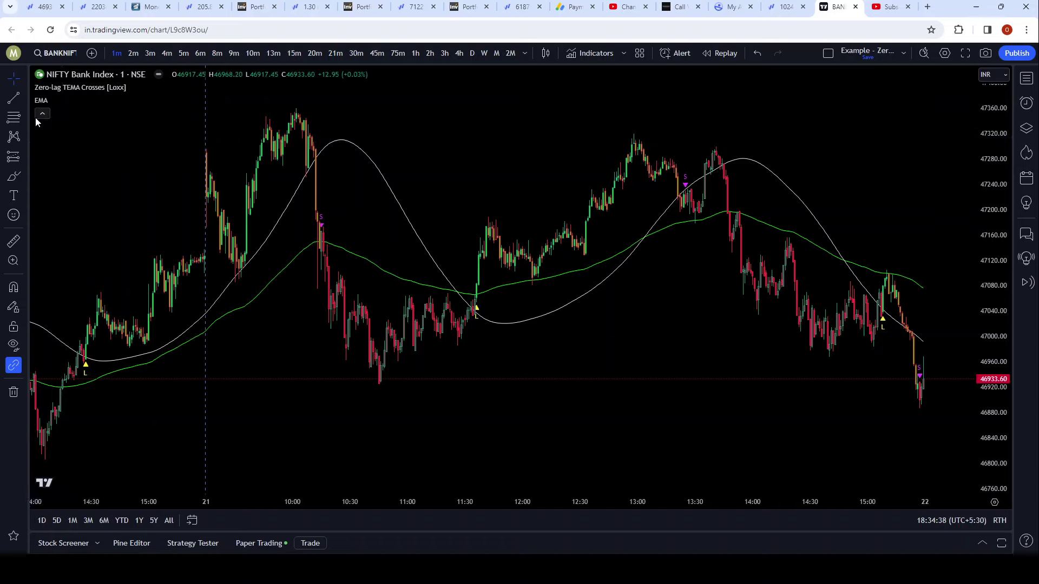
pyautogui.moveTo(40, 105)
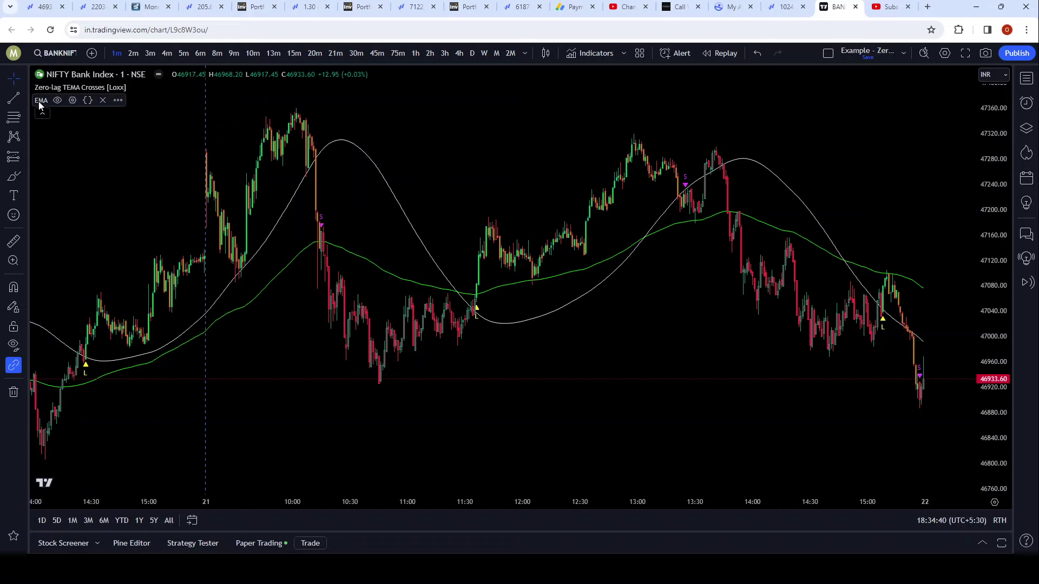
# Step: Remove the EMA and re-enable the Zero-lag TEMA Crosses Fast line
pyautogui.click(103, 100)
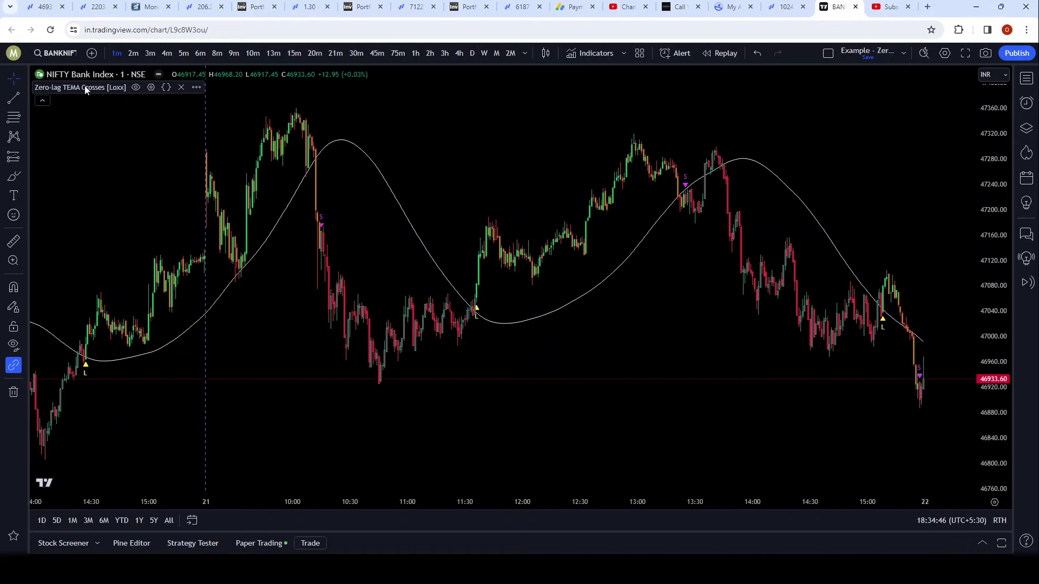
pyautogui.click(151, 87)
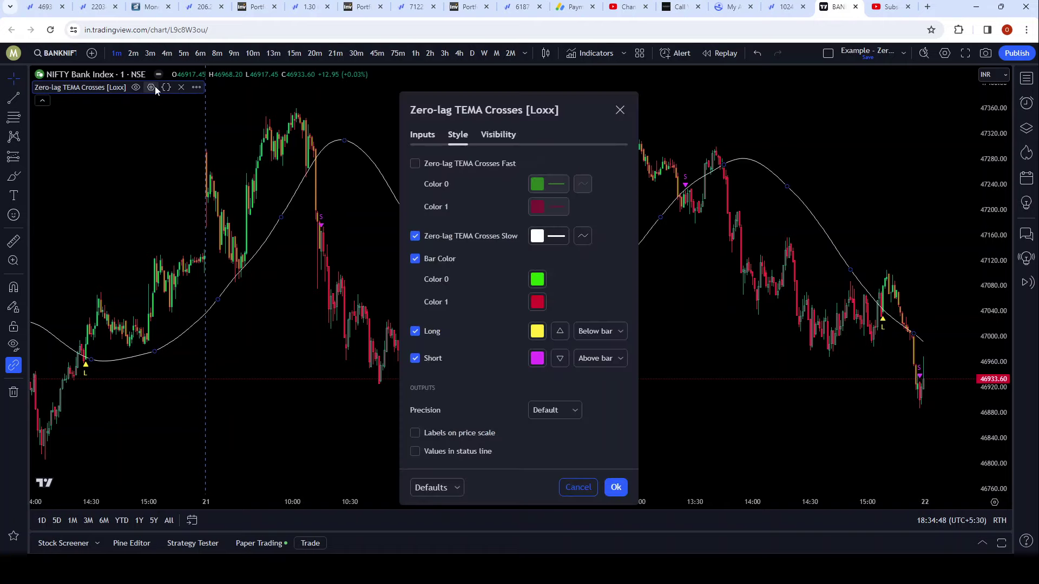
pyautogui.click(415, 164)
pyautogui.click(615, 487)
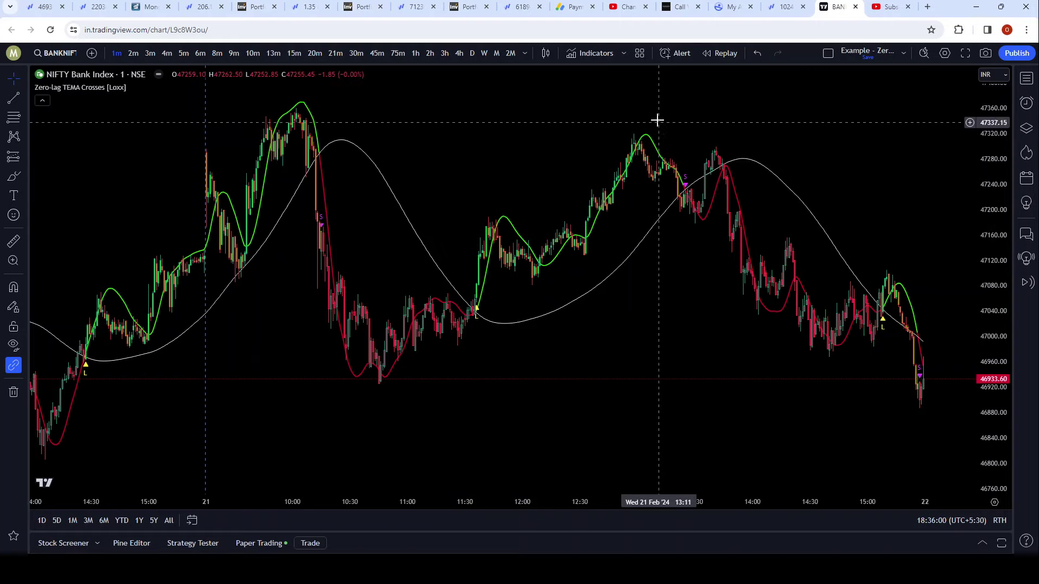
# Step: Add Pivot Points Standard from a 'pivots' indicator search
pyautogui.click(589, 52)
pyautogui.write('pivots')
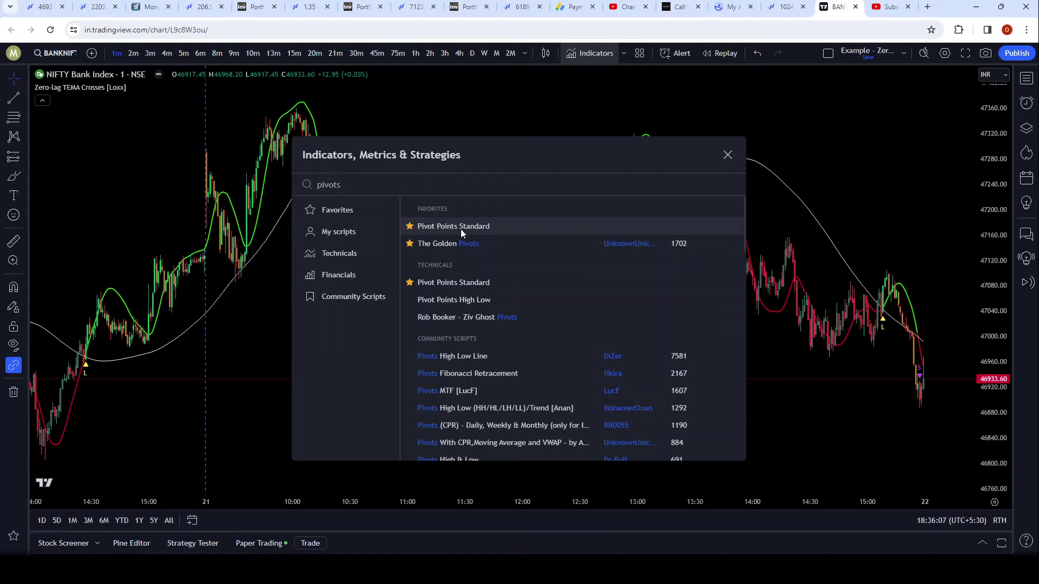
pyautogui.click(460, 229)
pyautogui.click(728, 155)
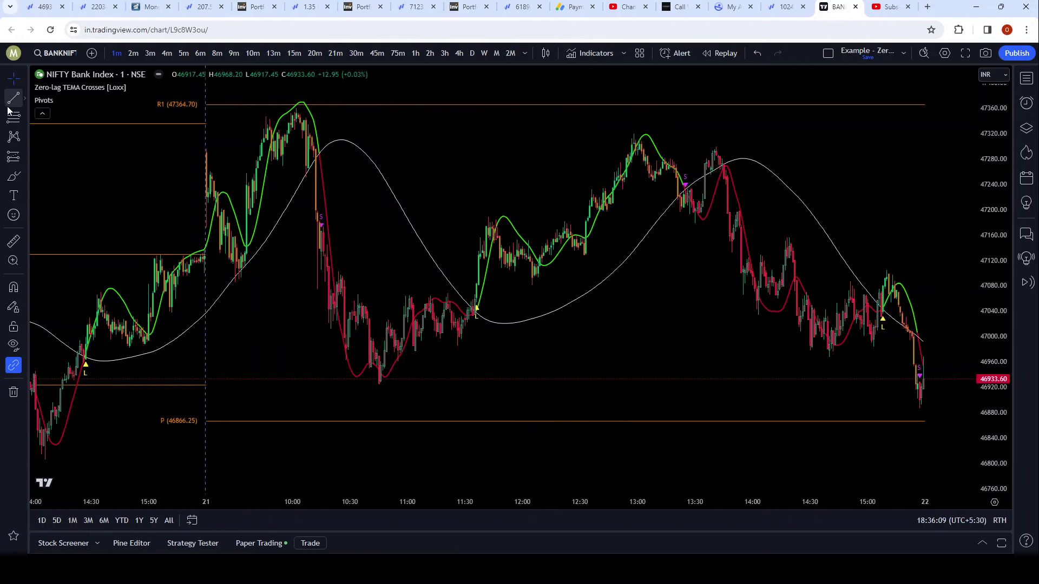
# Step: Set the pivots to Camarilla type, 1 pivot back, with prices hidden
pyautogui.click(78, 101)
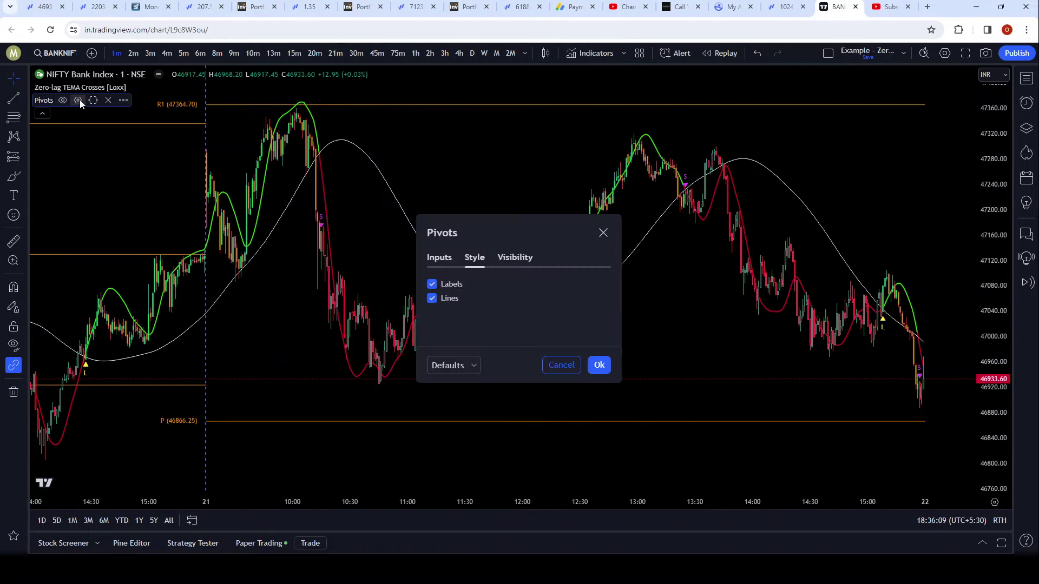
pyautogui.click(440, 258)
pyautogui.click(546, 130)
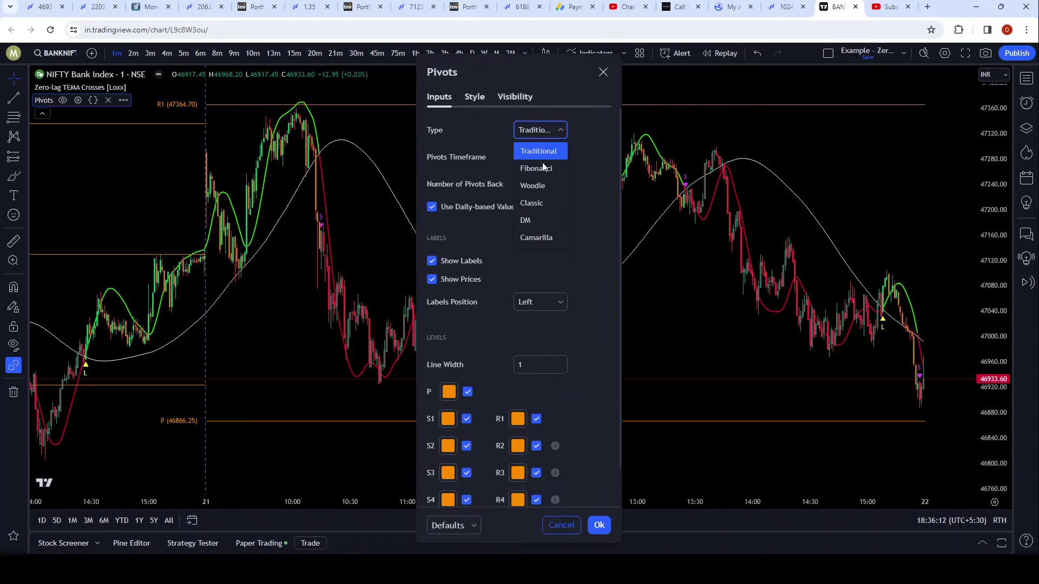
pyautogui.click(535, 239)
pyautogui.click(560, 188)
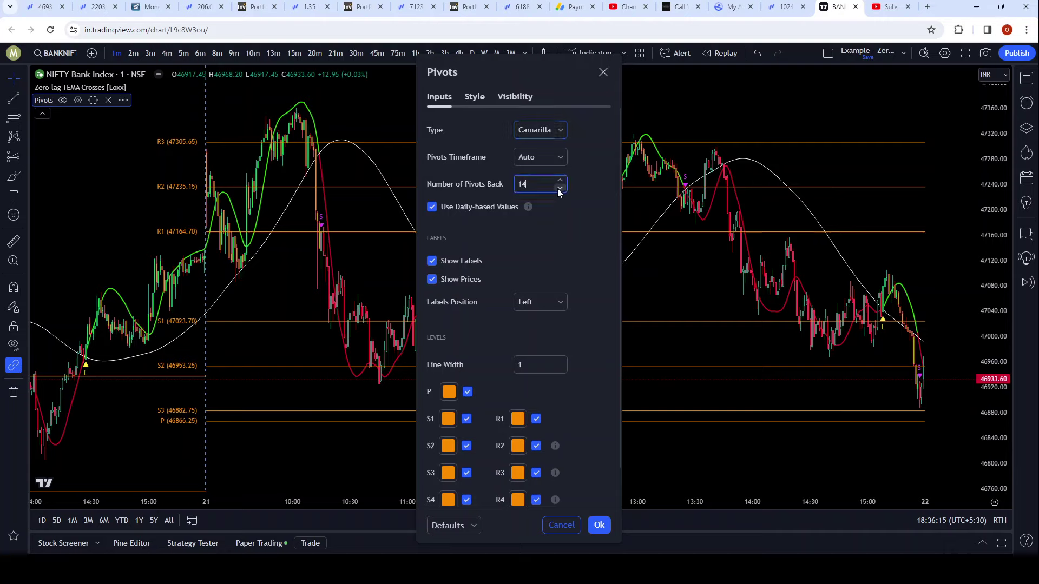
pyautogui.click(560, 188)
pyautogui.click(559, 188)
pyautogui.click(559, 188)
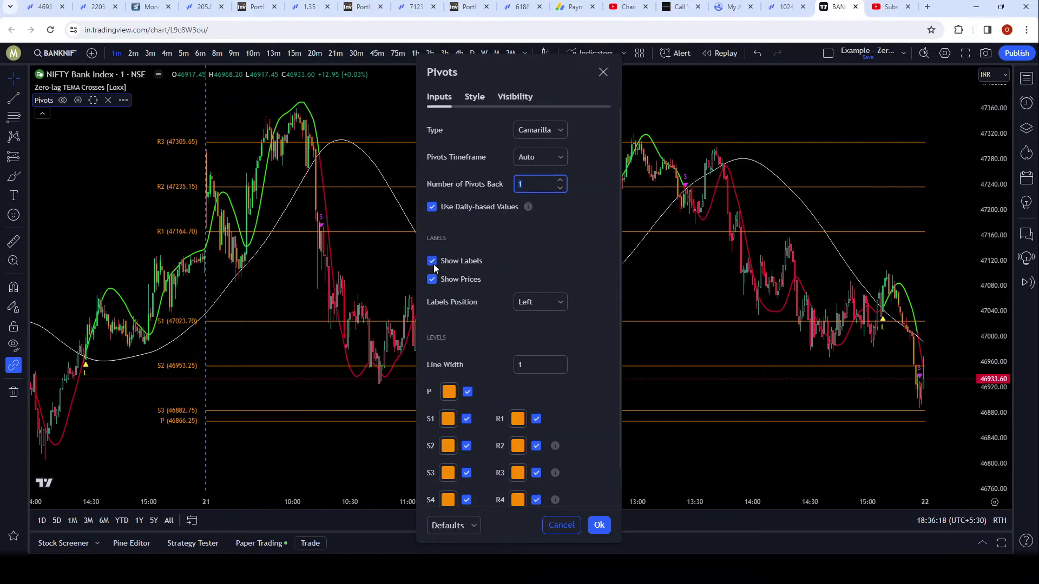
pyautogui.click(432, 280)
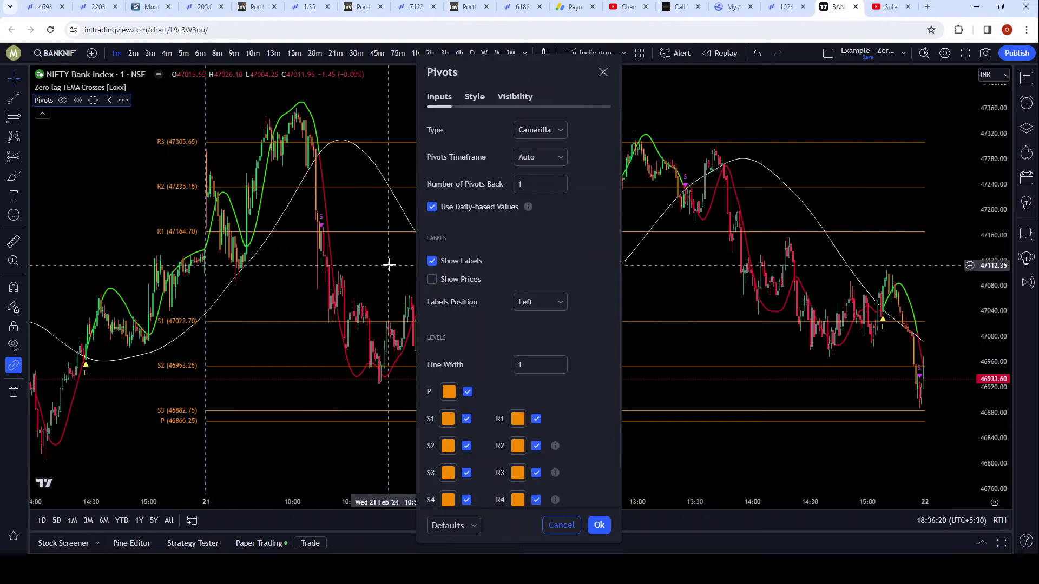
# Step: Hide pivot levels P, R1, S2, R2, S4, R4 and S5, keeping R3 and S3
pyautogui.click(468, 393)
pyautogui.scroll(-1, 479, 392)
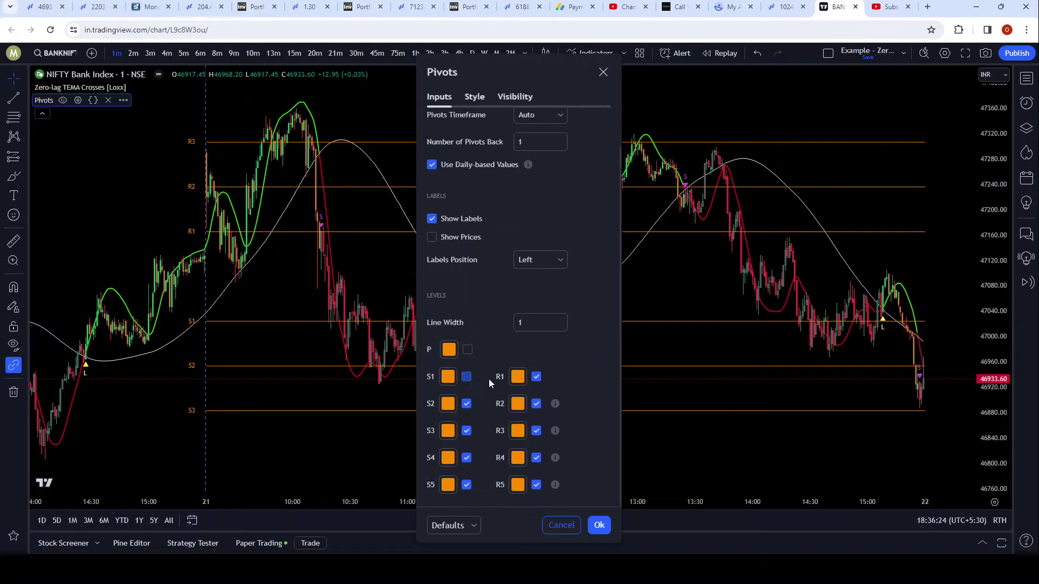
pyautogui.click(536, 377)
pyautogui.click(467, 403)
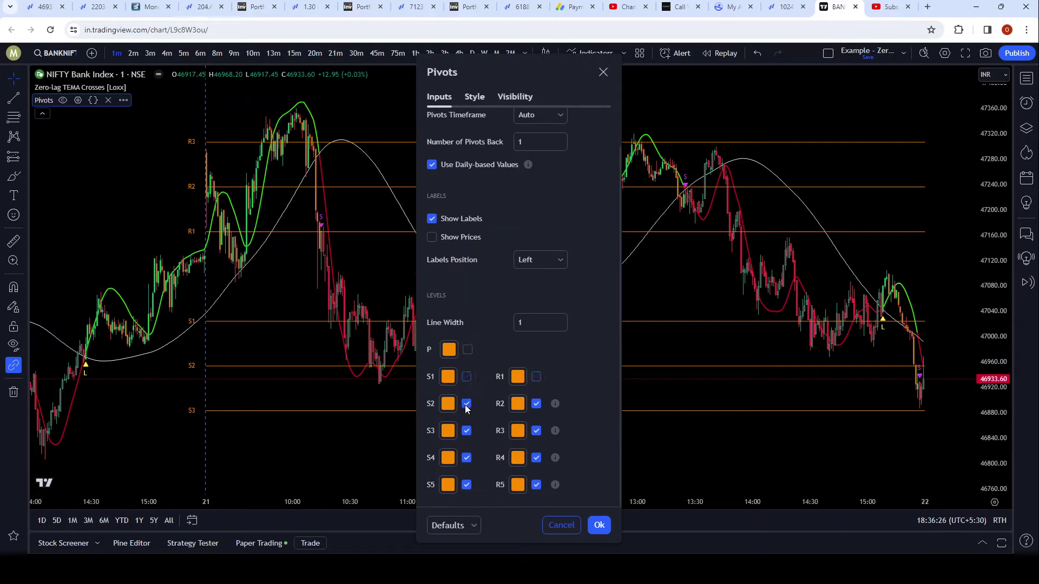
pyautogui.click(537, 404)
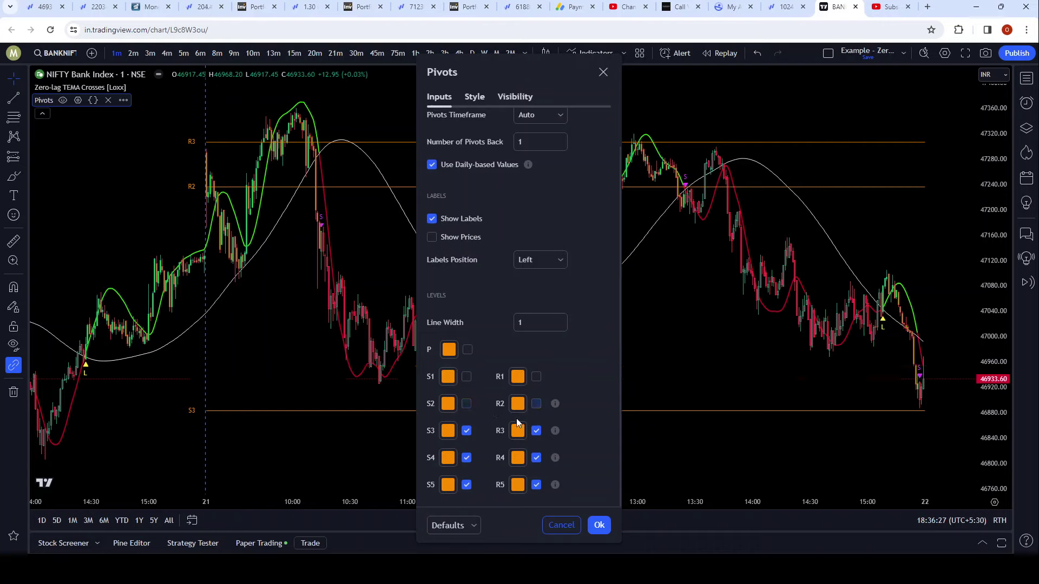
pyautogui.click(467, 458)
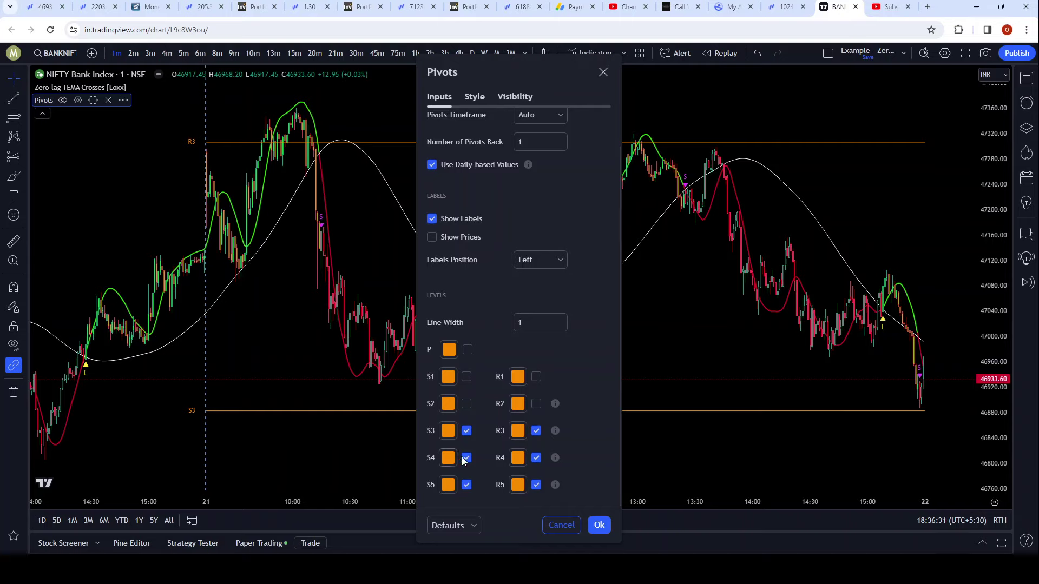
pyautogui.click(536, 457)
pyautogui.click(467, 485)
# Step: Confirm the Pivots settings so only the Camarilla R3 and S3 lines remain on the chart
pyautogui.click(598, 528)
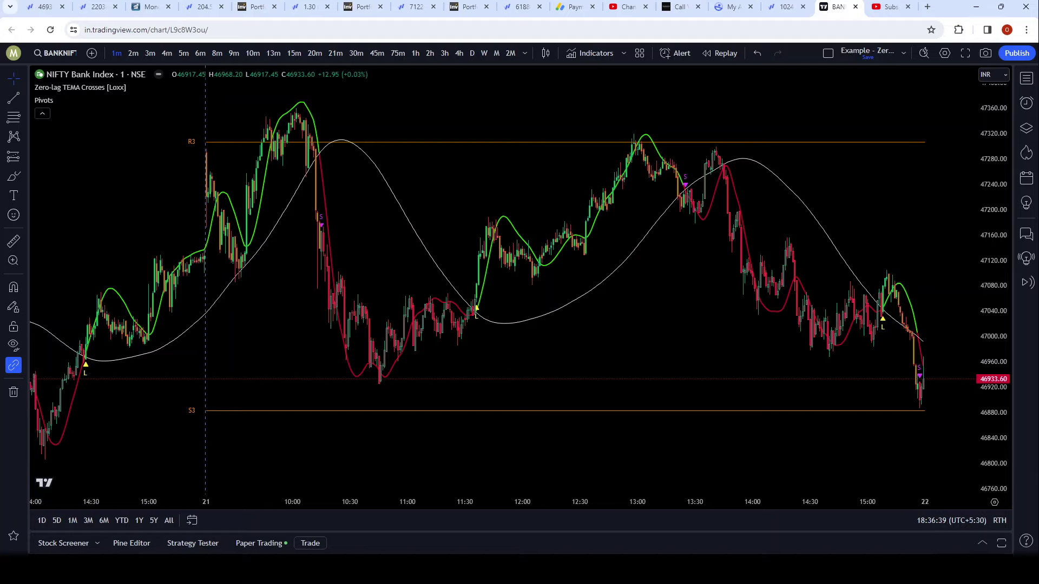